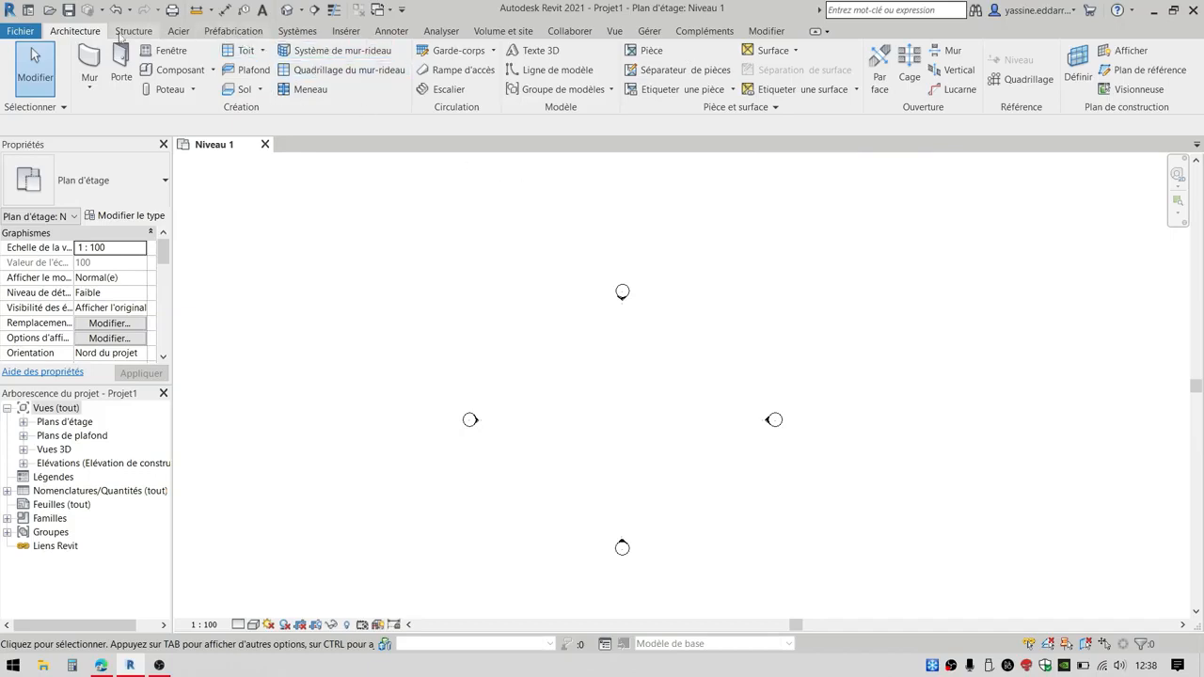
Add the Surface drop-down to the quick access toolbar.
right_click(774, 57)
click(828, 64)
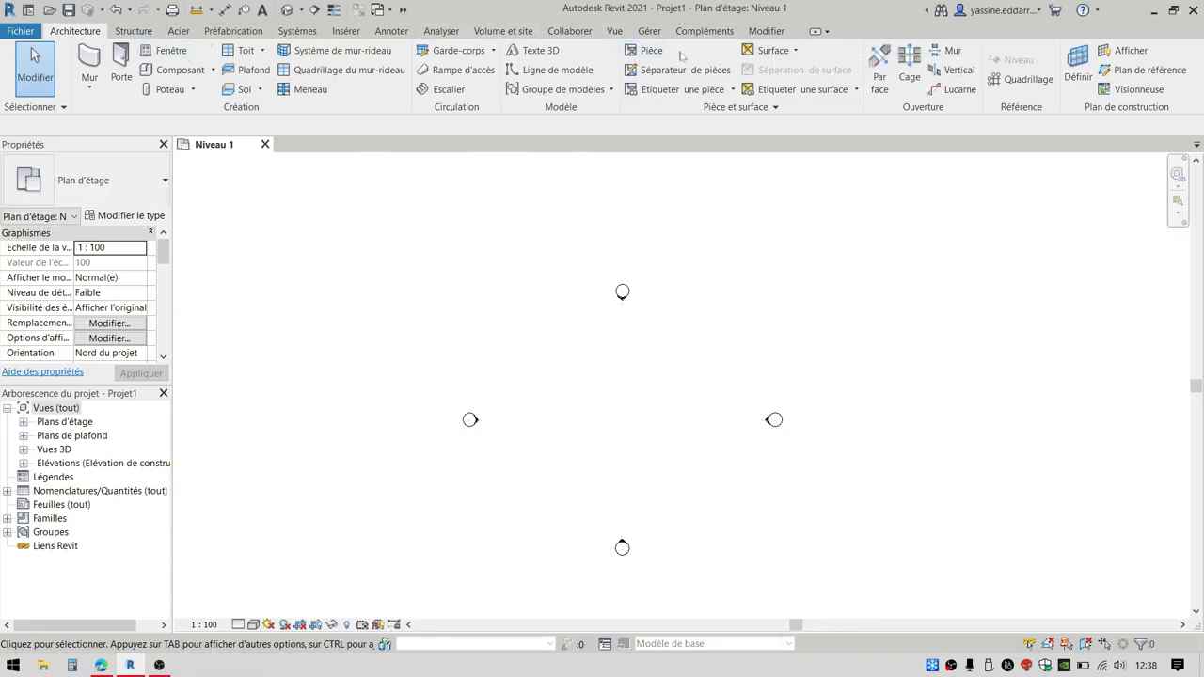
Open the Variantes (design options) dialog to view it, and close it without creating any option set.
click(647, 31)
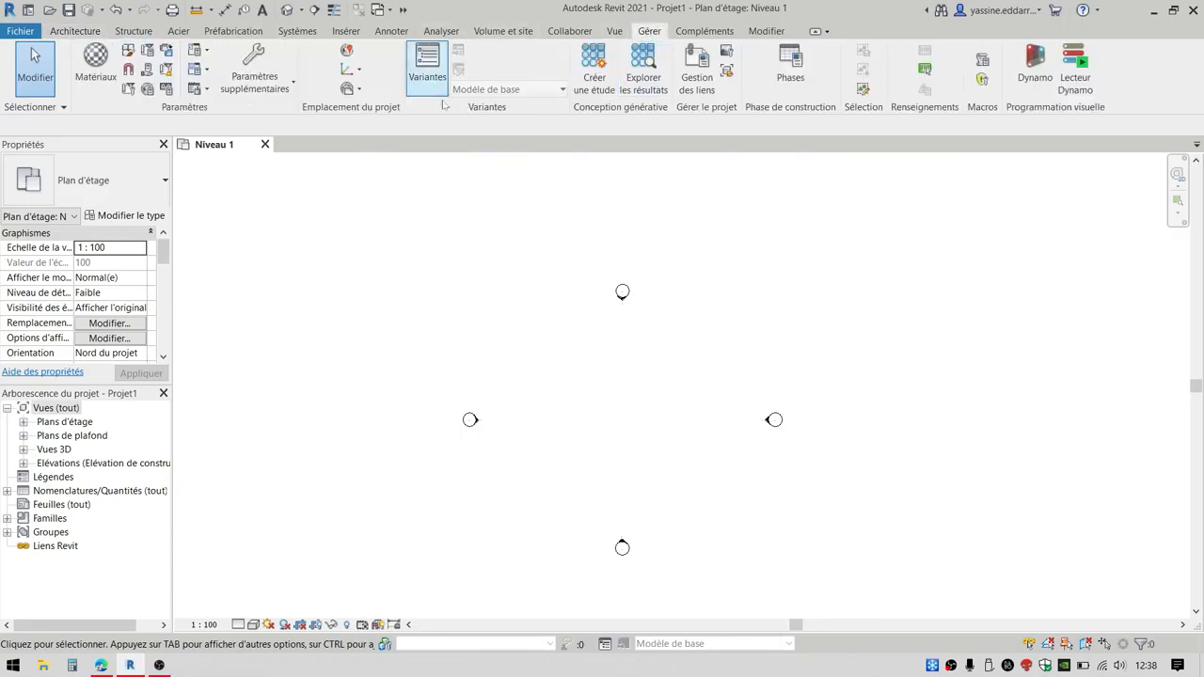
click(76, 31)
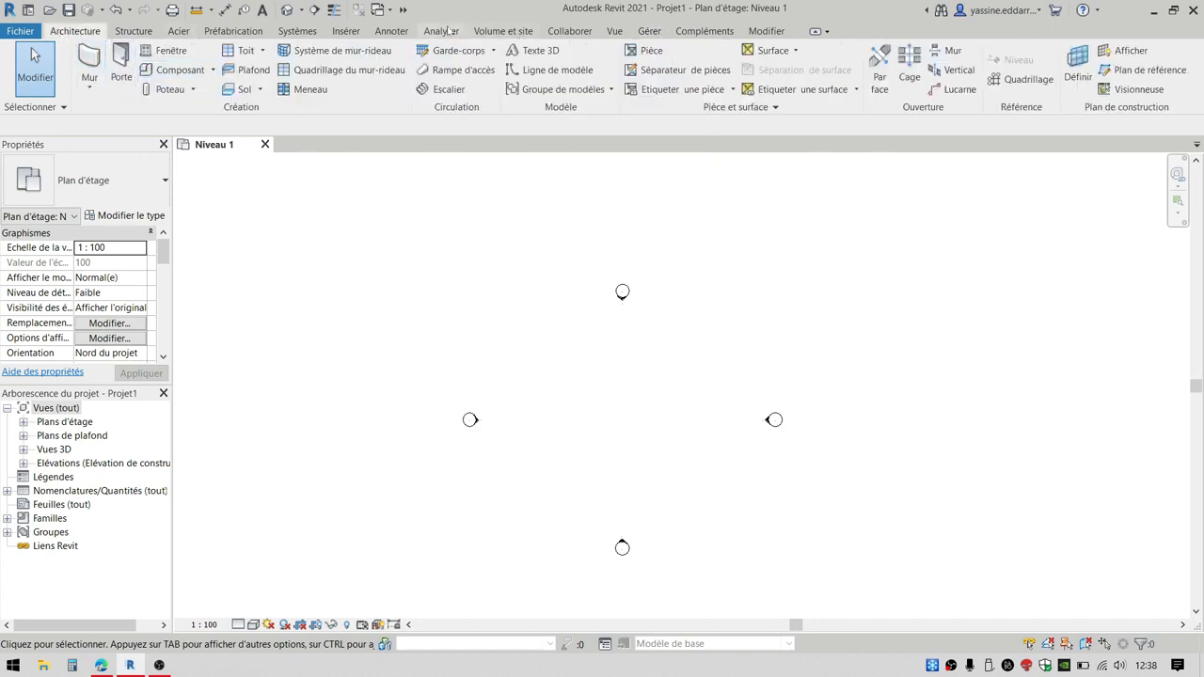
click(650, 32)
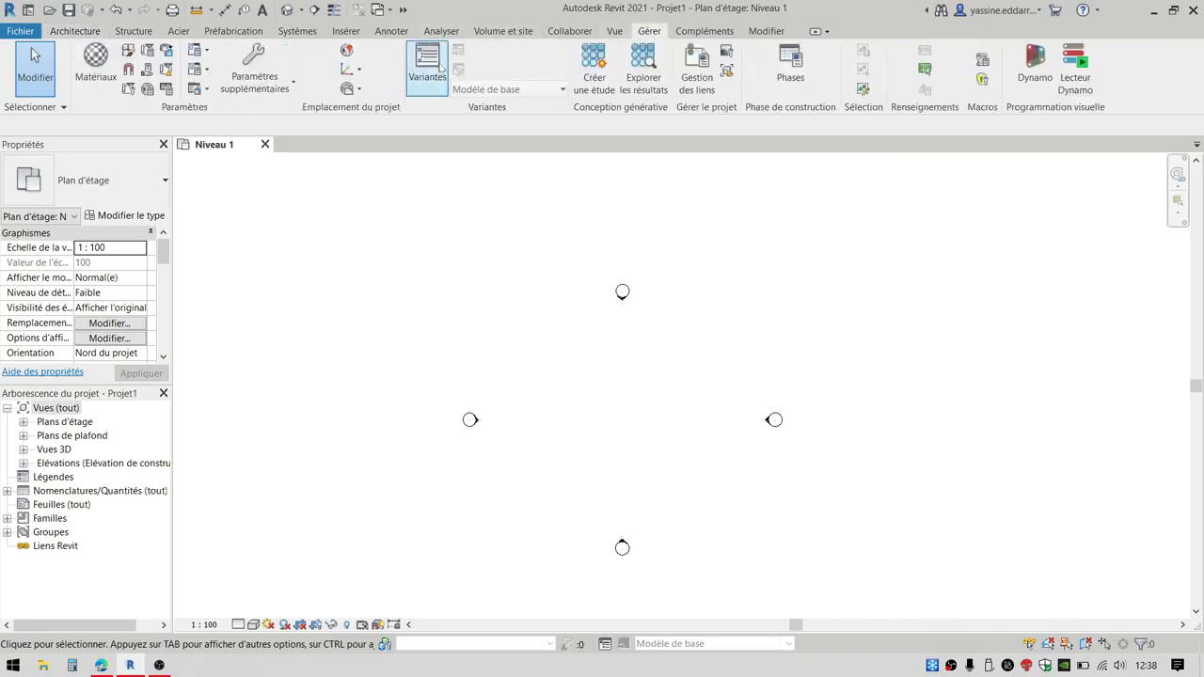
click(427, 64)
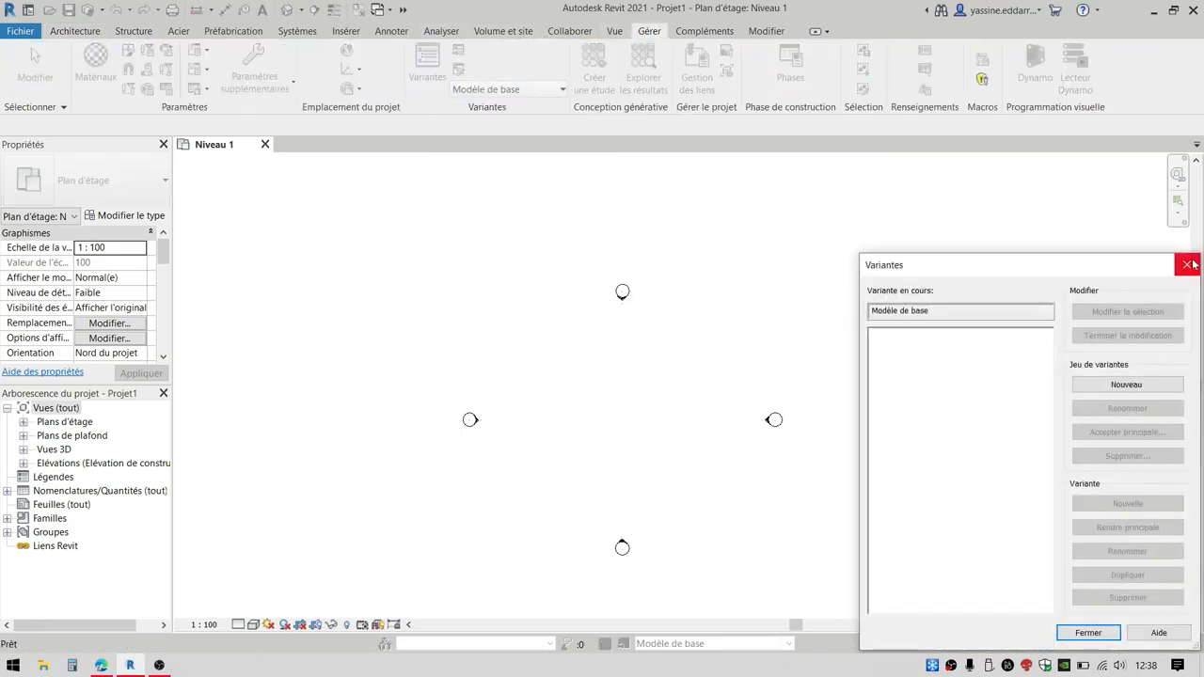
click(1183, 269)
click(75, 31)
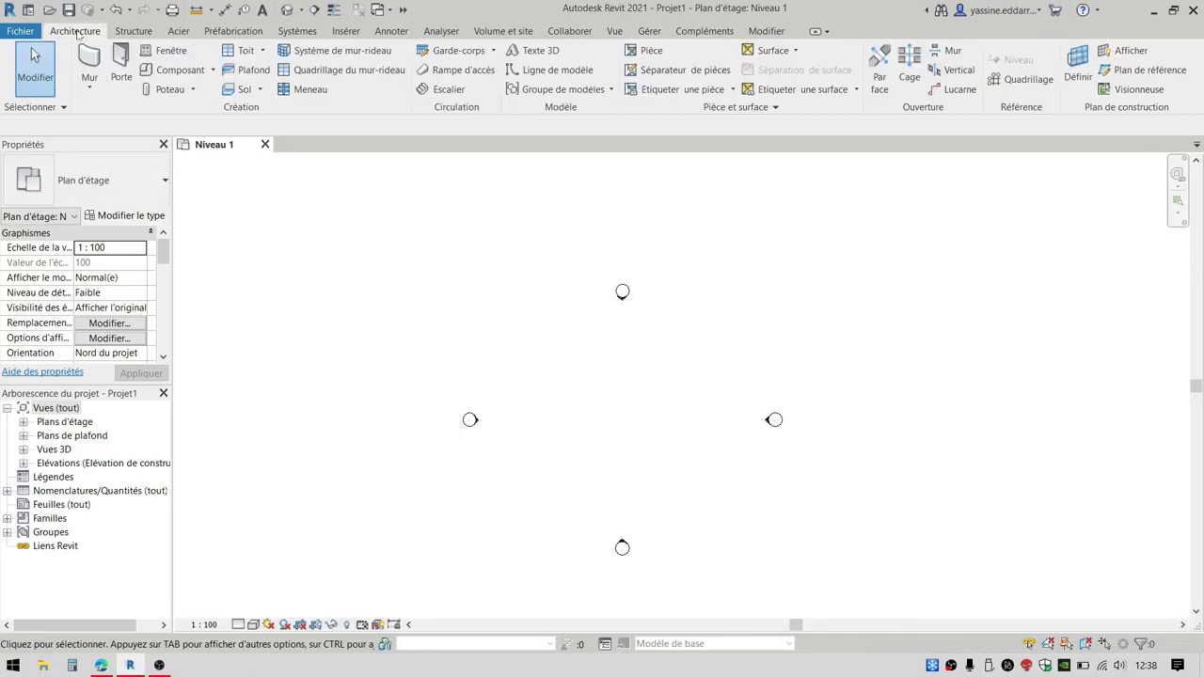
Add the Variantes command to the quick access toolbar and check the toolbar's overflow commands.
click(654, 32)
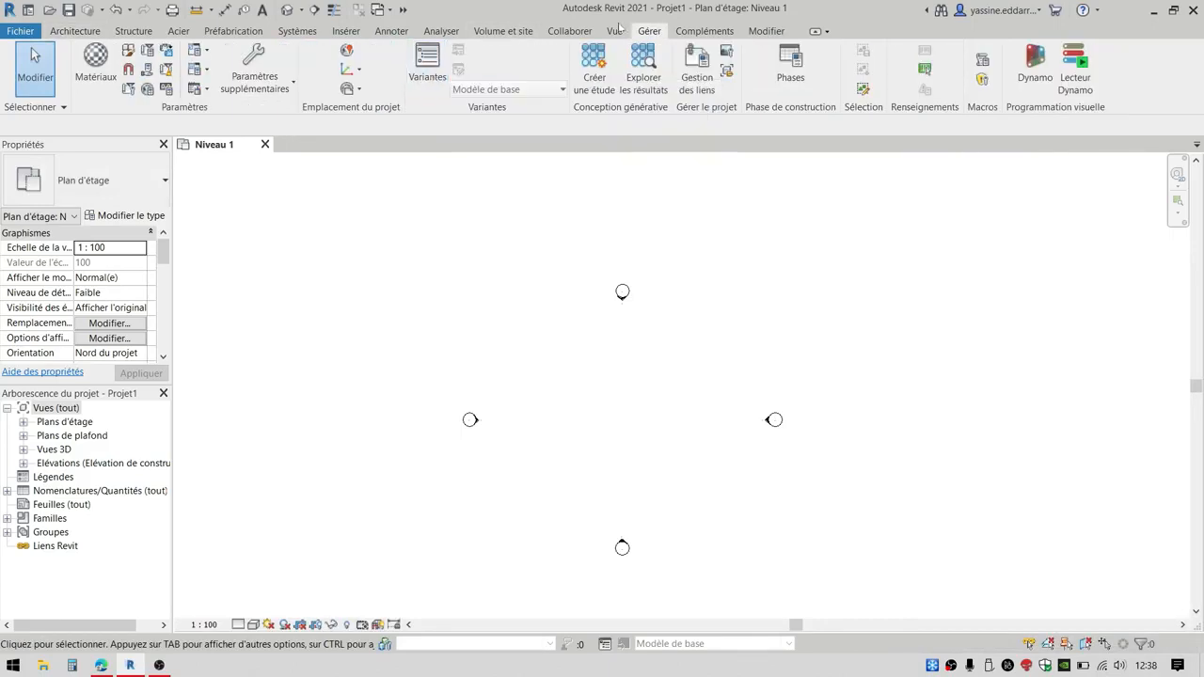
right_click(433, 67)
click(464, 73)
click(403, 10)
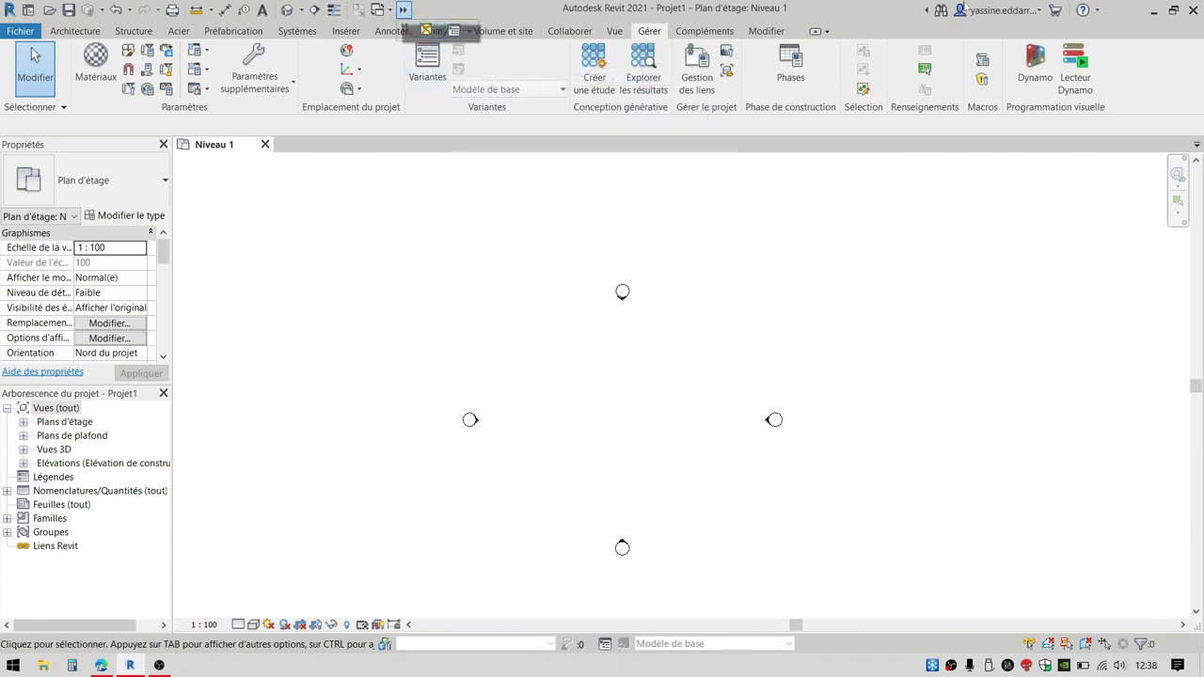
click(927, 10)
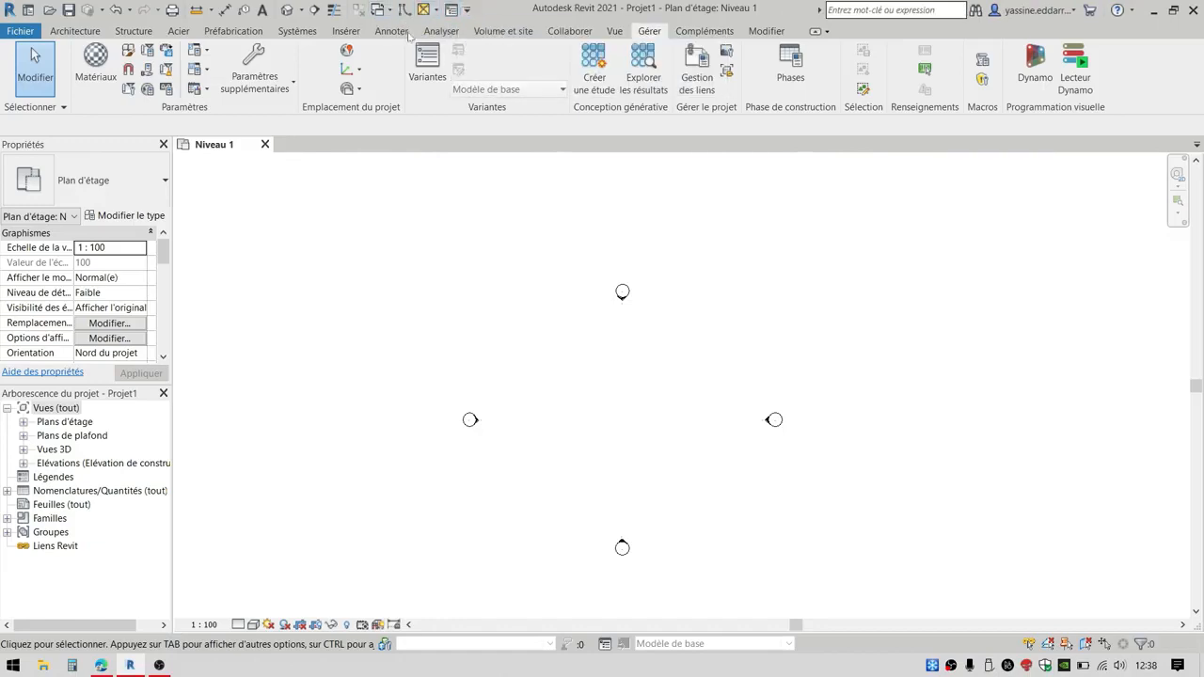
Reorder the quick access toolbar so that the Surface drop-down sits between Rétablir and Imprimer.
click(467, 10)
click(466, 9)
click(467, 9)
click(565, 348)
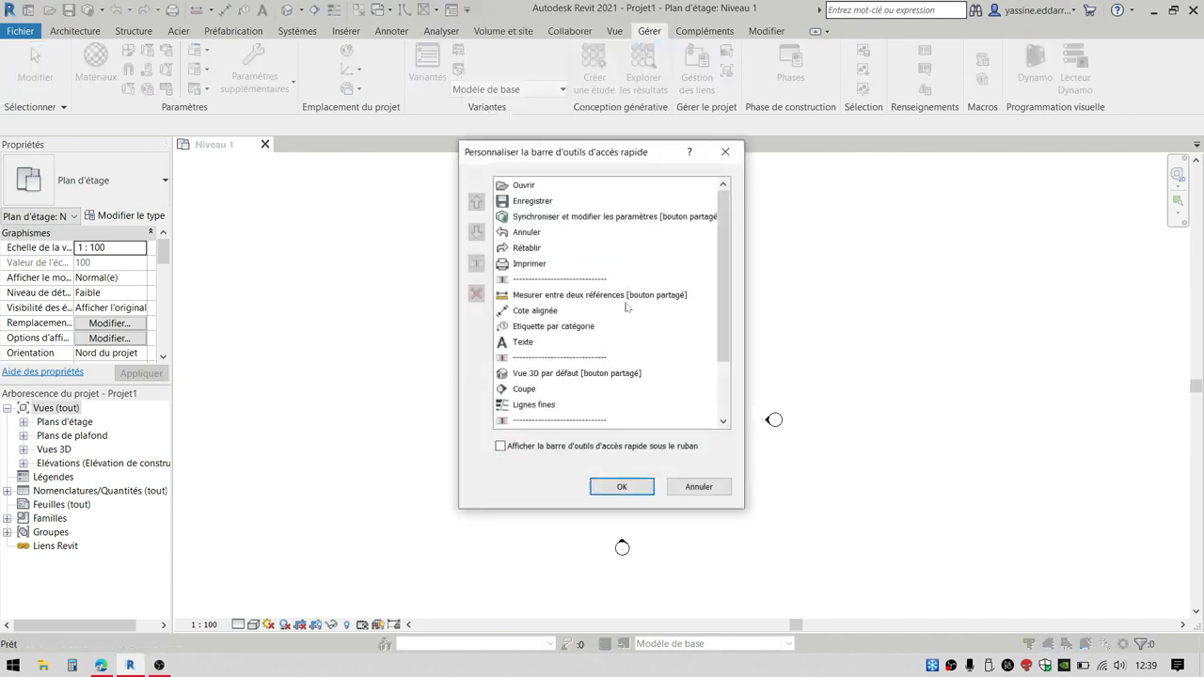
scroll(607, 380, down, 2)
click(536, 406)
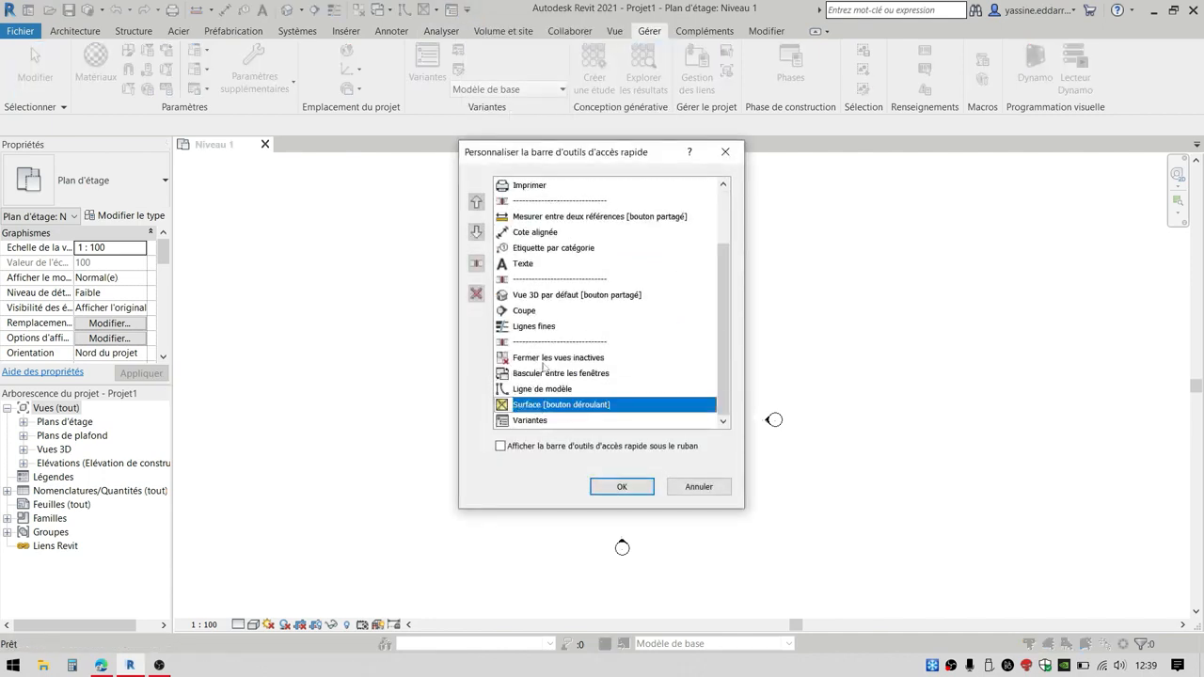
scroll(578, 409, up, 2)
scroll(623, 411, down, 2)
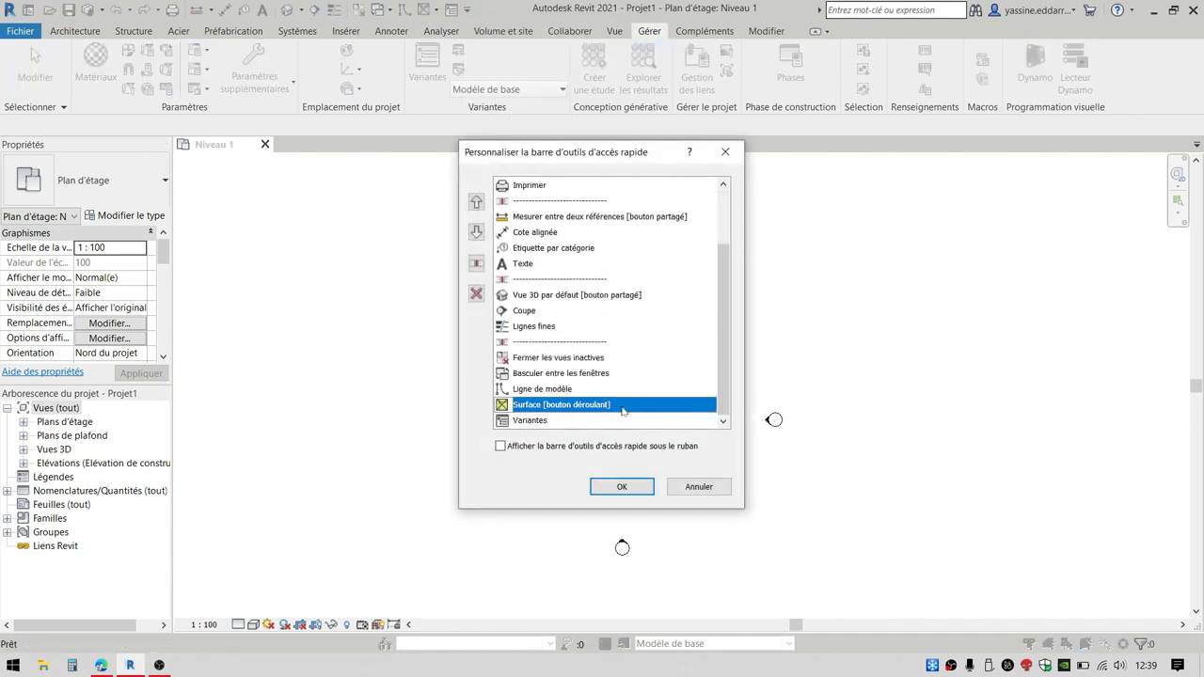
click(476, 202)
click(476, 202)
click(476, 203)
click(476, 202)
click(476, 203)
click(476, 202)
click(476, 202)
click(476, 202)
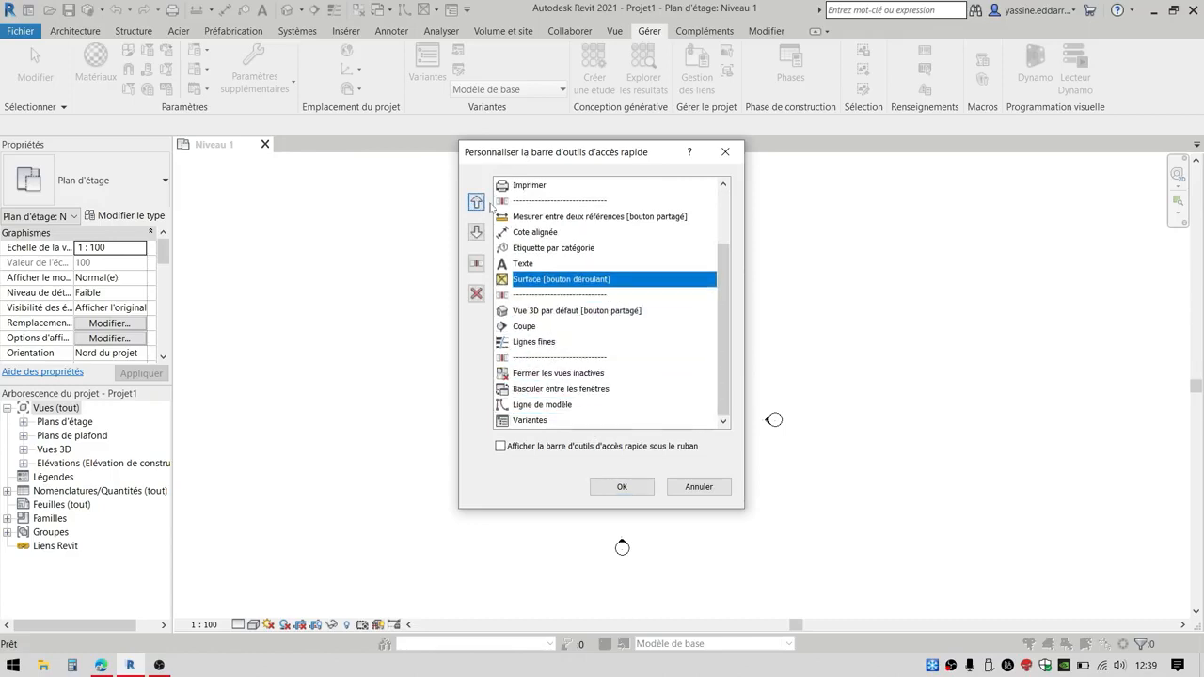
click(484, 204)
click(483, 204)
click(483, 204)
click(483, 204)
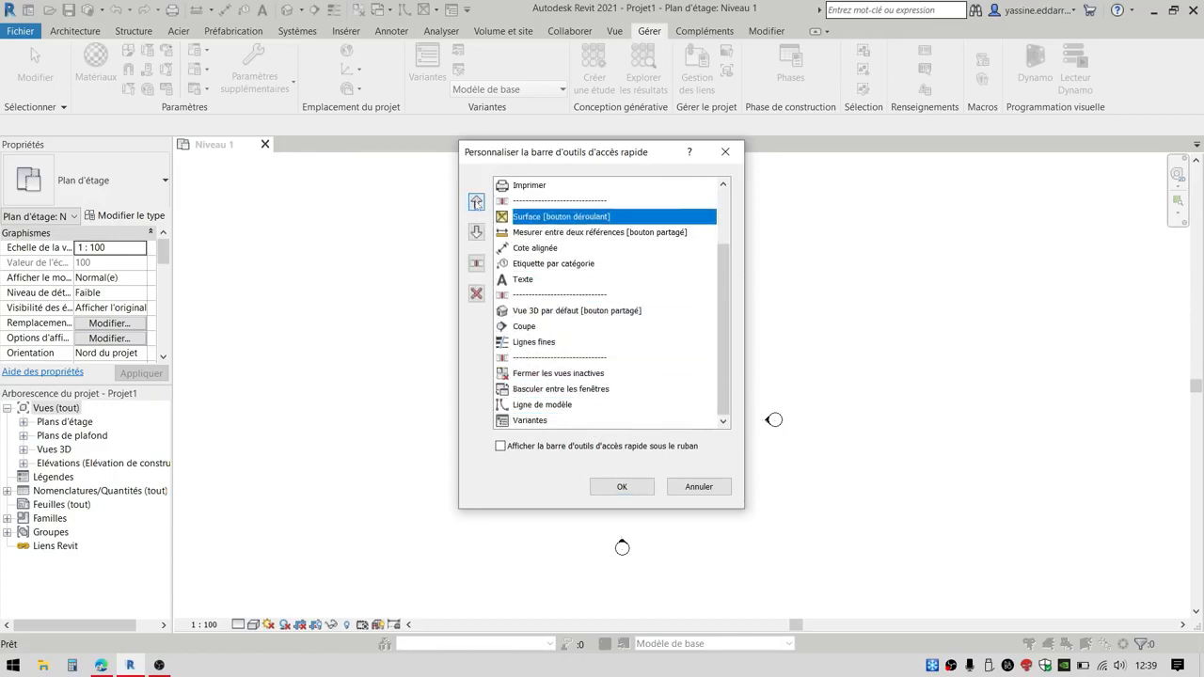
click(484, 204)
click(484, 204)
click(484, 204)
click(477, 232)
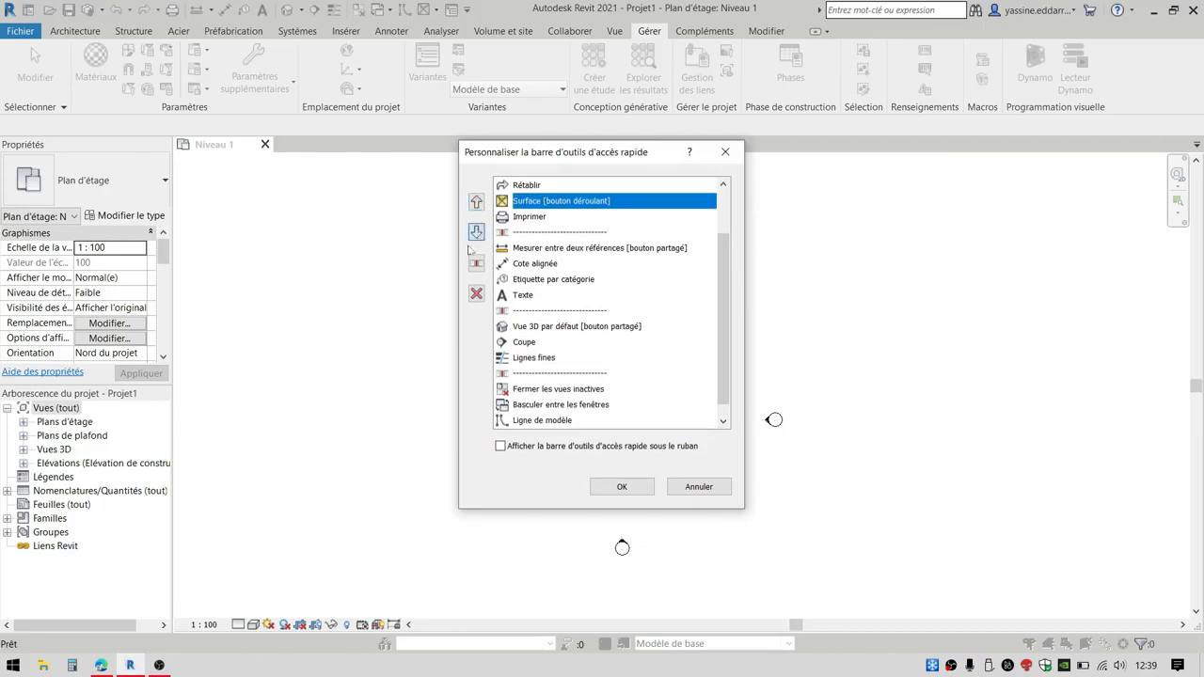
click(616, 484)
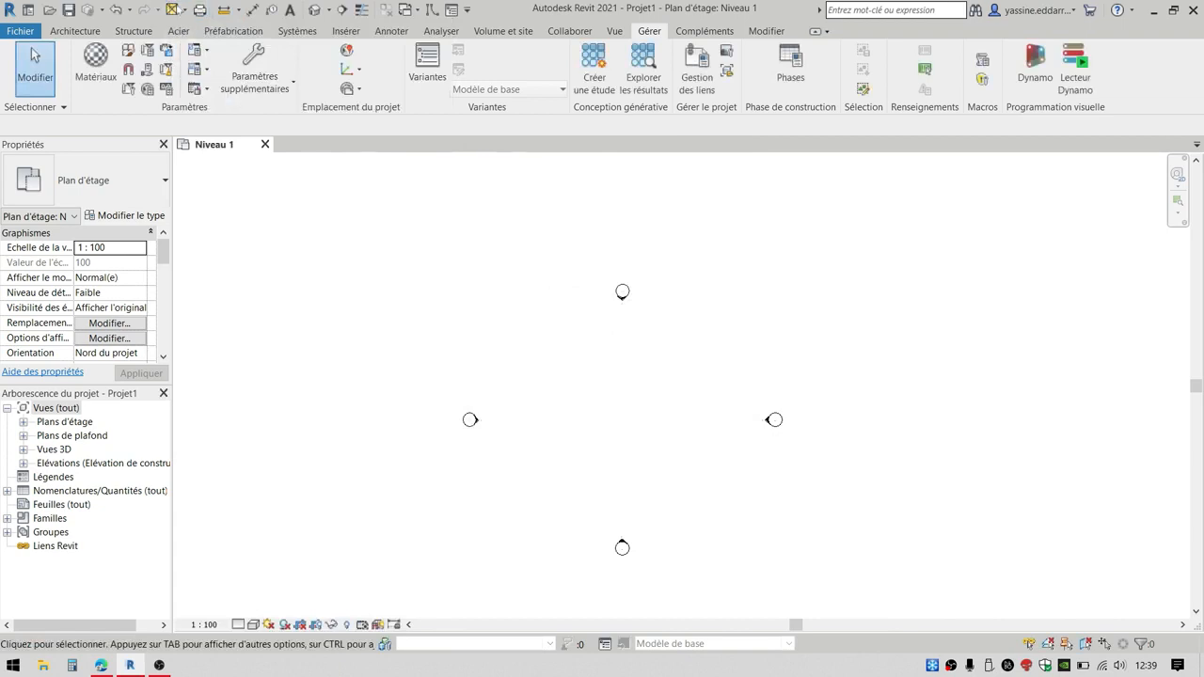
Remove the Surface drop-down and the Variantes command from the quick access toolbar.
right_click(175, 15)
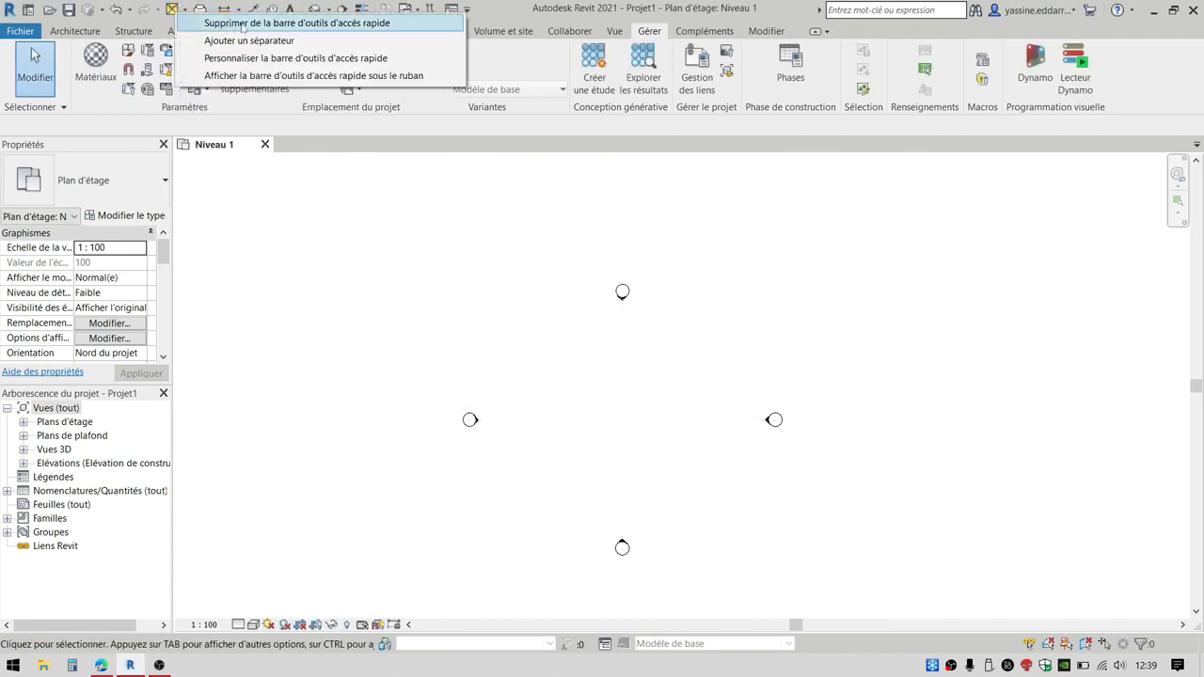
click(321, 23)
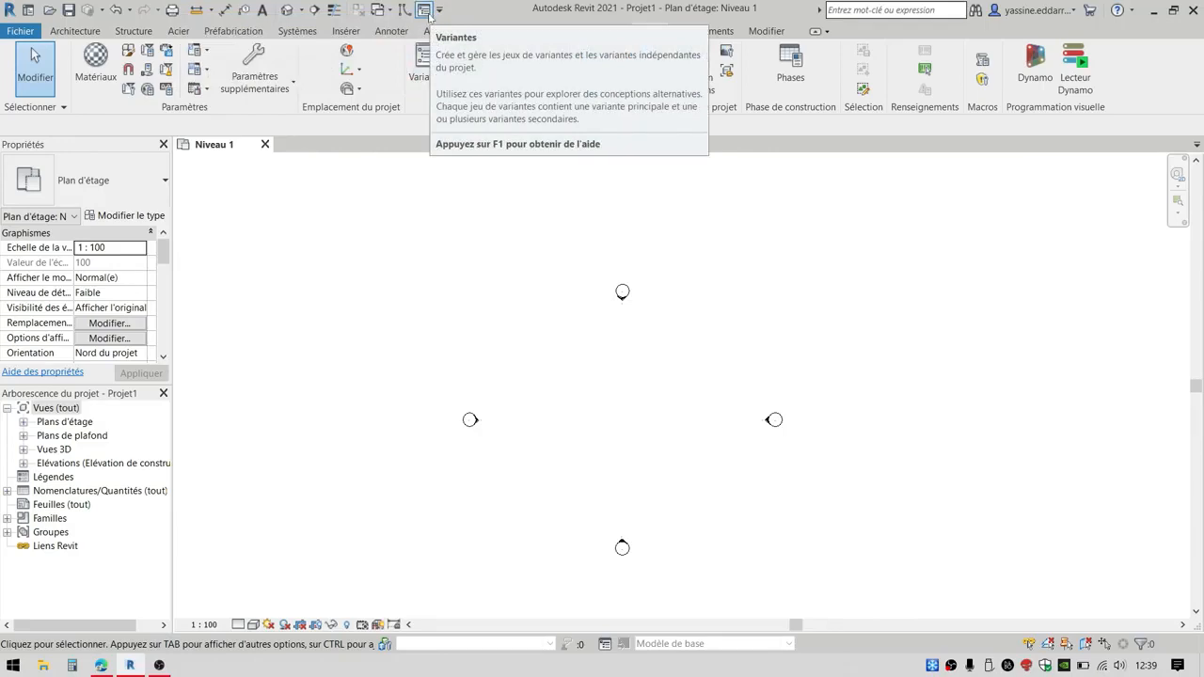
right_click(429, 15)
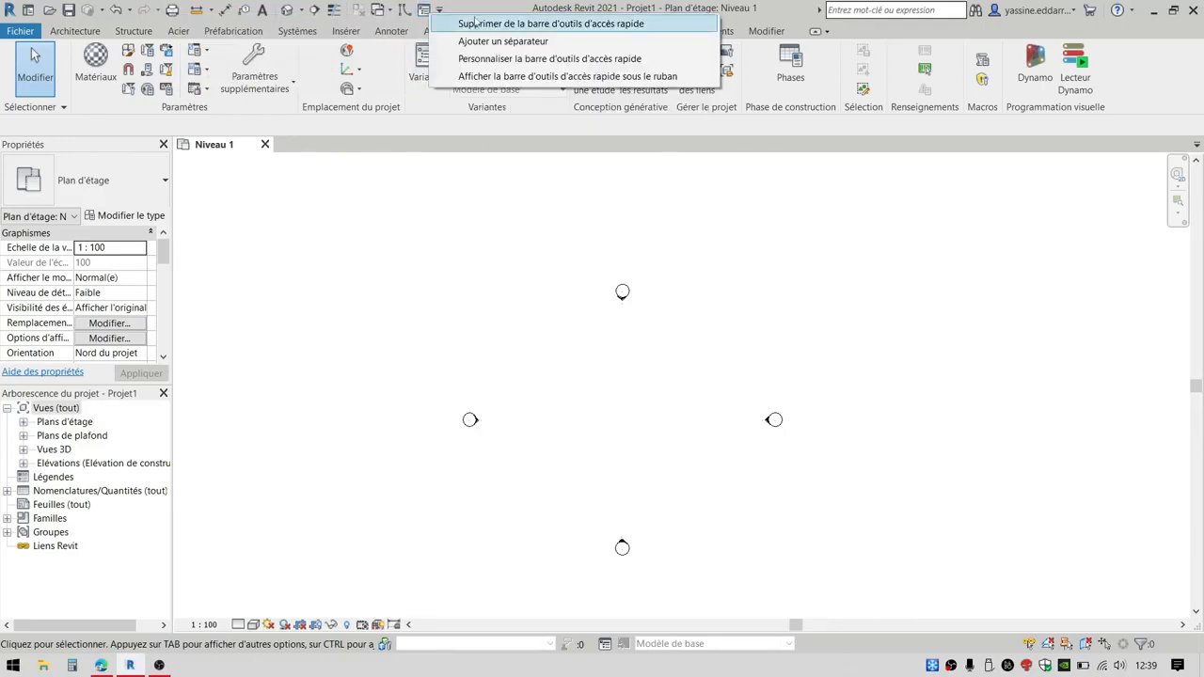
click(475, 23)
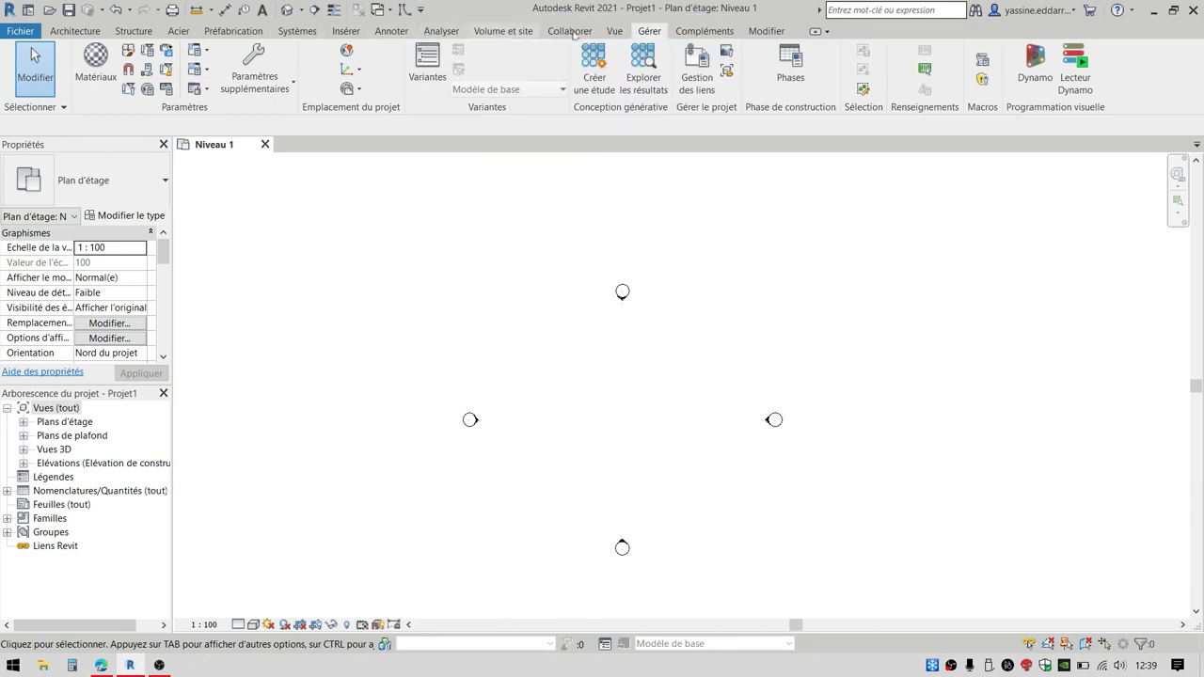
Put the Variantes command from the management tools back on the quick access toolbar.
click(614, 33)
click(649, 31)
right_click(438, 56)
click(508, 63)
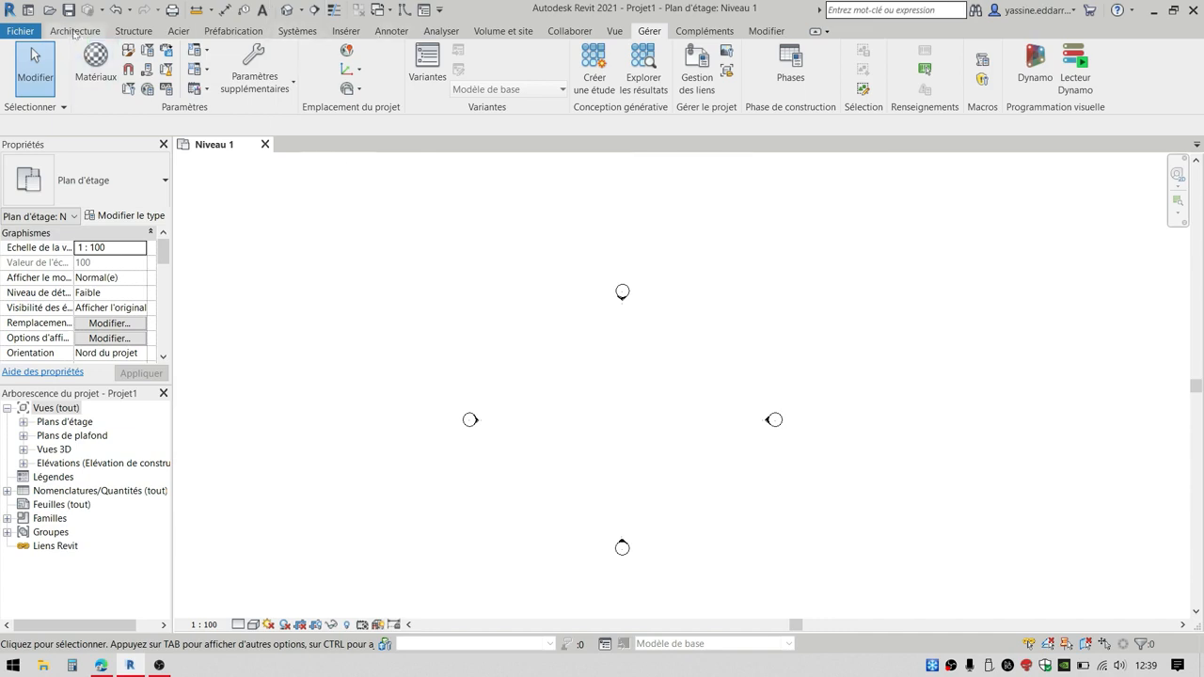
Examine the tool sets for architecture, structure, steel, prefabrication, collaboration and project management.
click(76, 34)
click(143, 33)
click(235, 33)
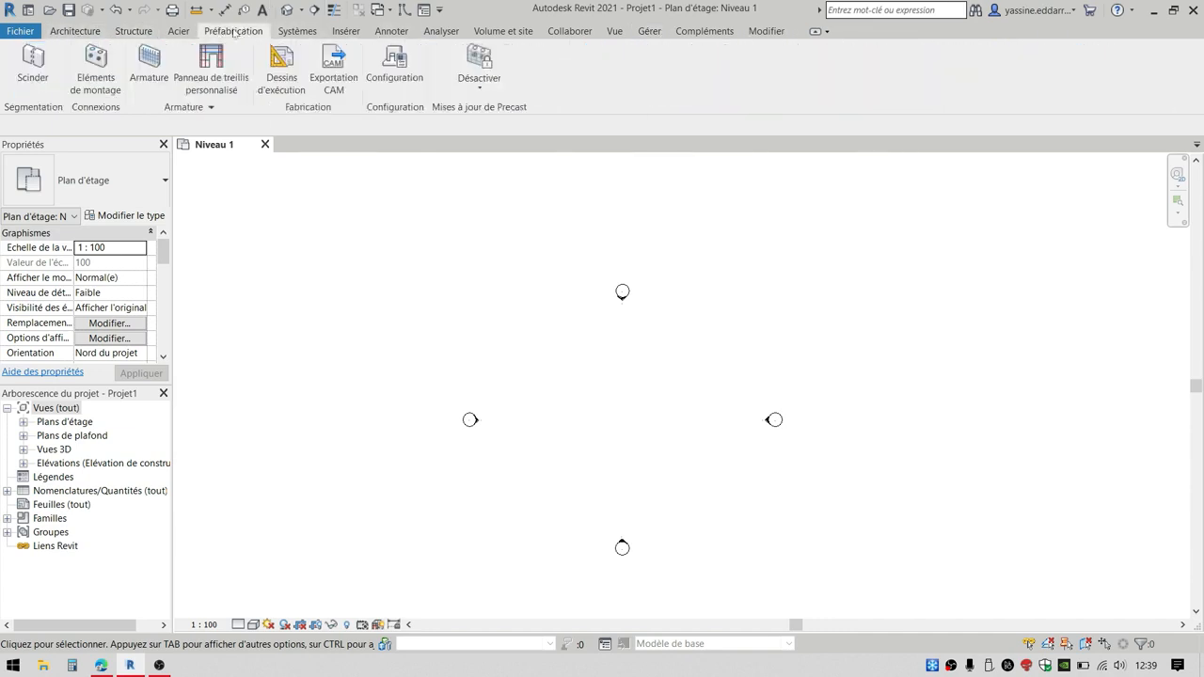
click(181, 34)
click(75, 32)
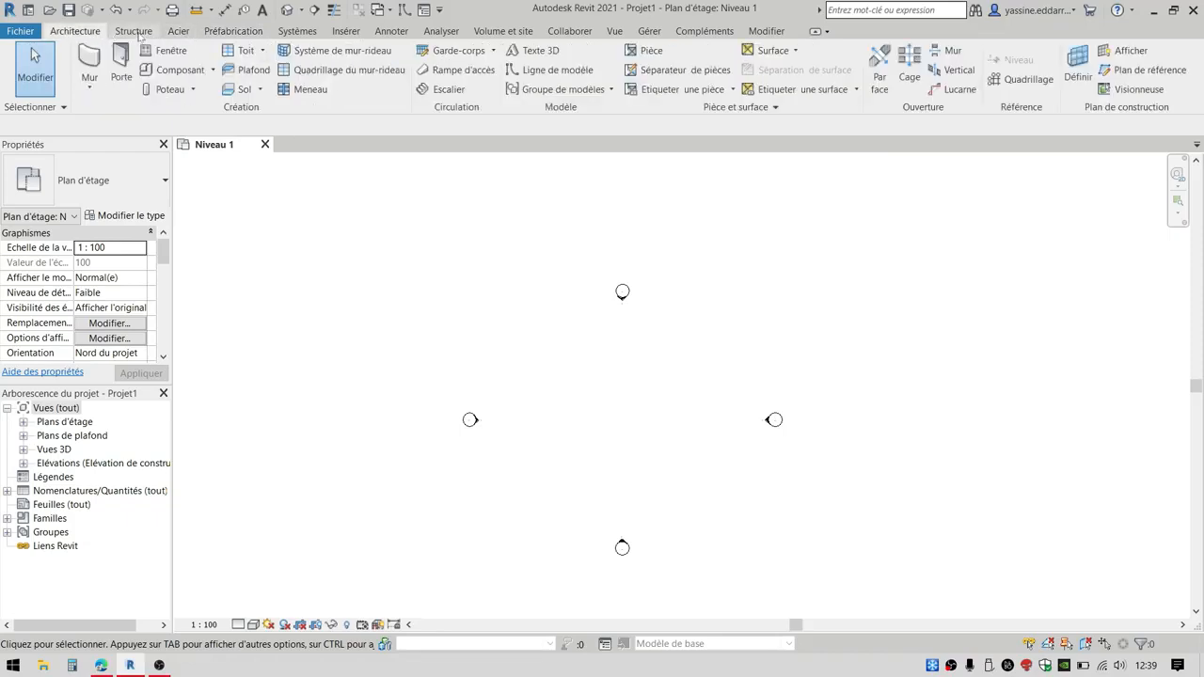
click(137, 34)
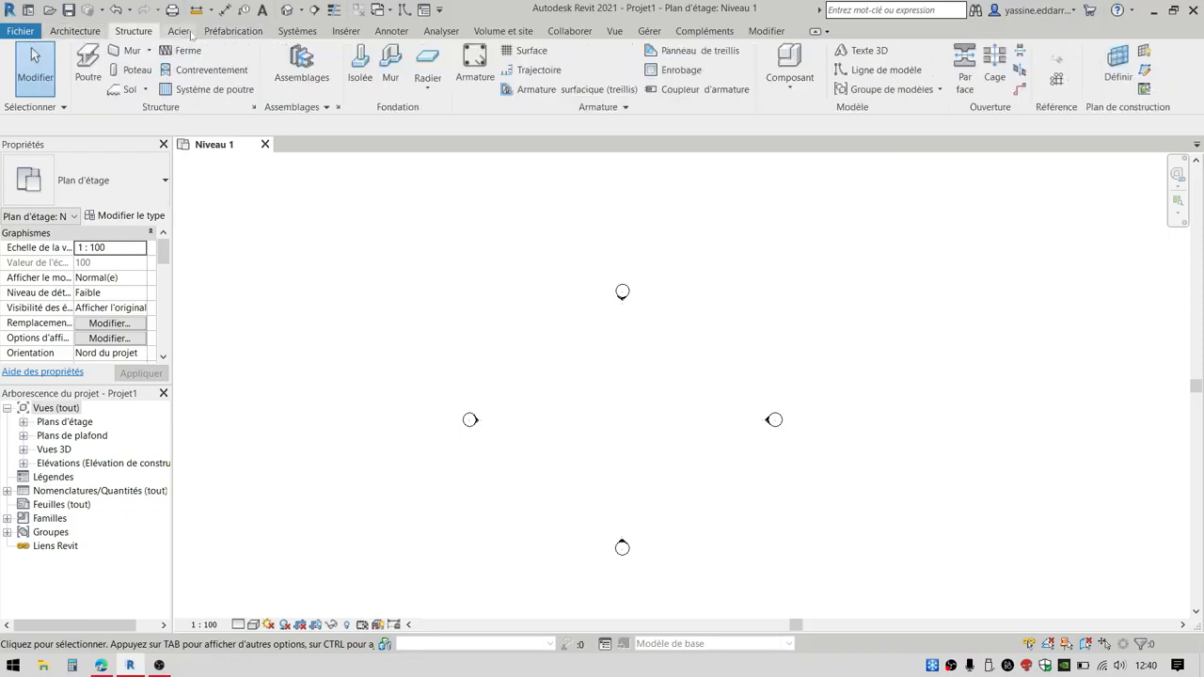
click(179, 31)
click(555, 31)
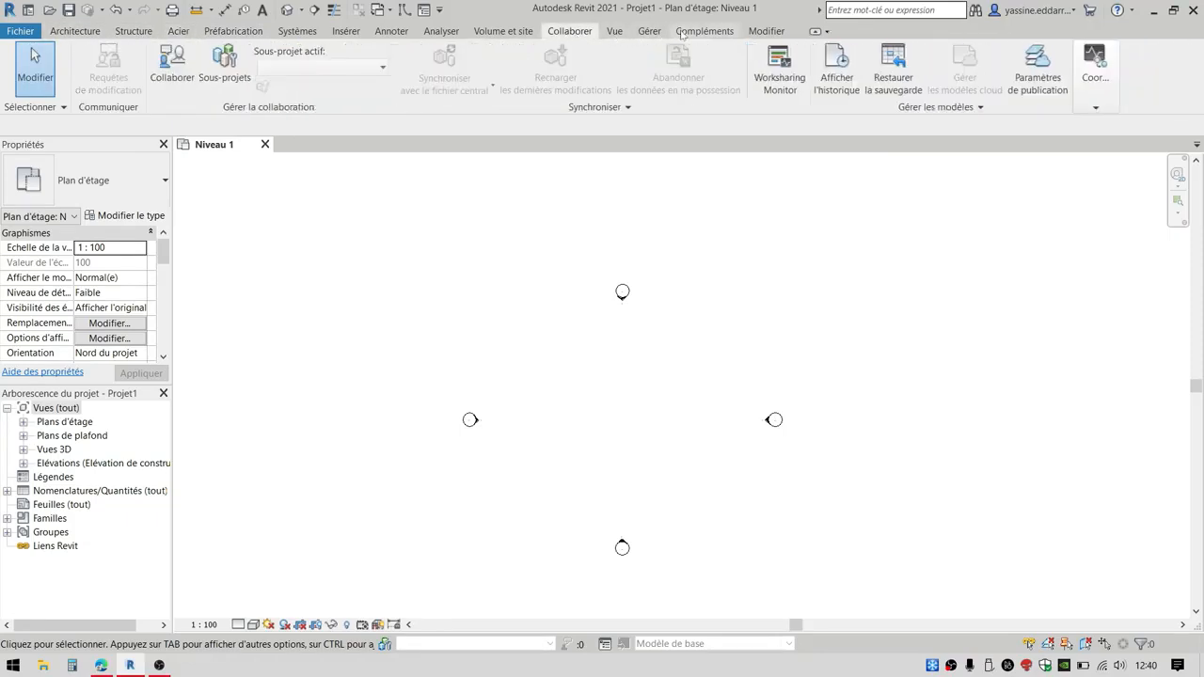
click(649, 31)
click(76, 31)
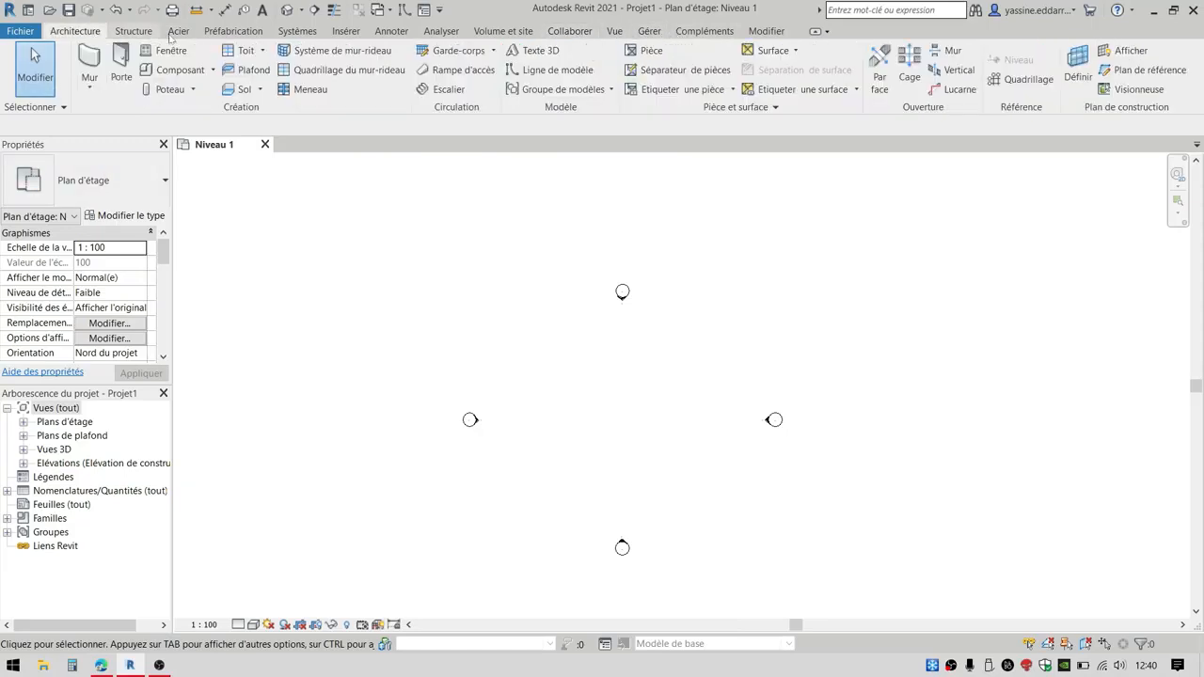
click(234, 31)
click(75, 31)
click(132, 31)
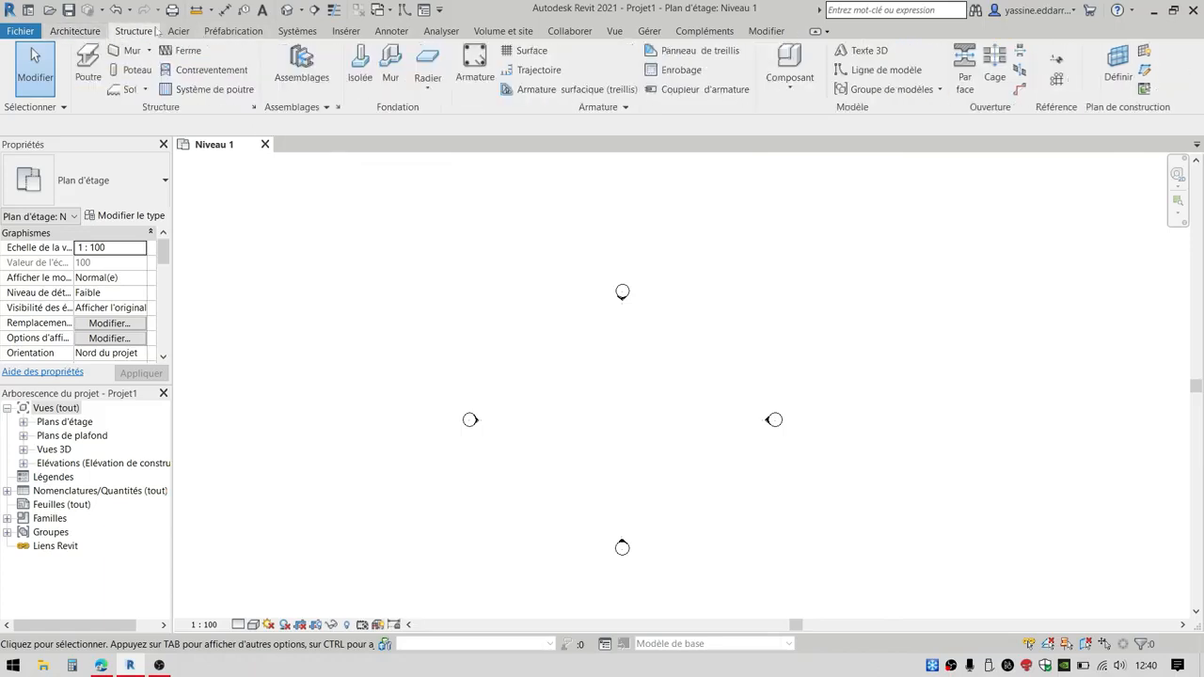
click(177, 32)
click(121, 31)
Draw a straight horizontal wall about 16000 mm long between the elevation markers on Niveau 1, using the Générique - 200 mm type.
click(97, 32)
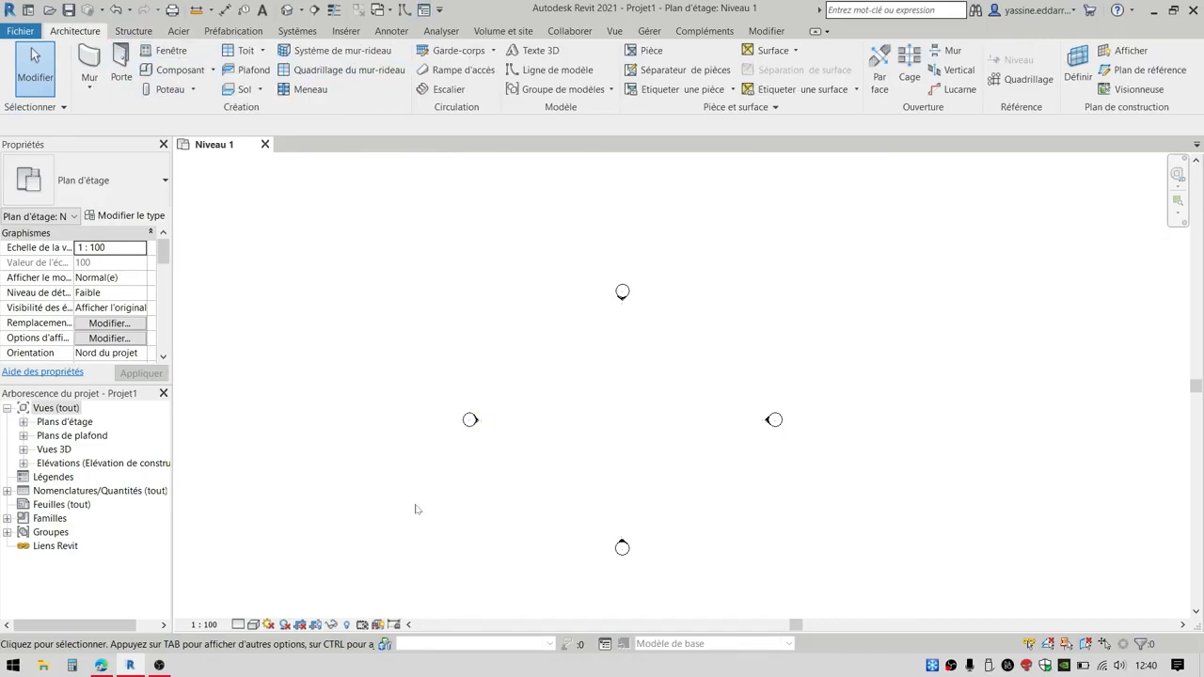
scroll(741, 215, down, 2)
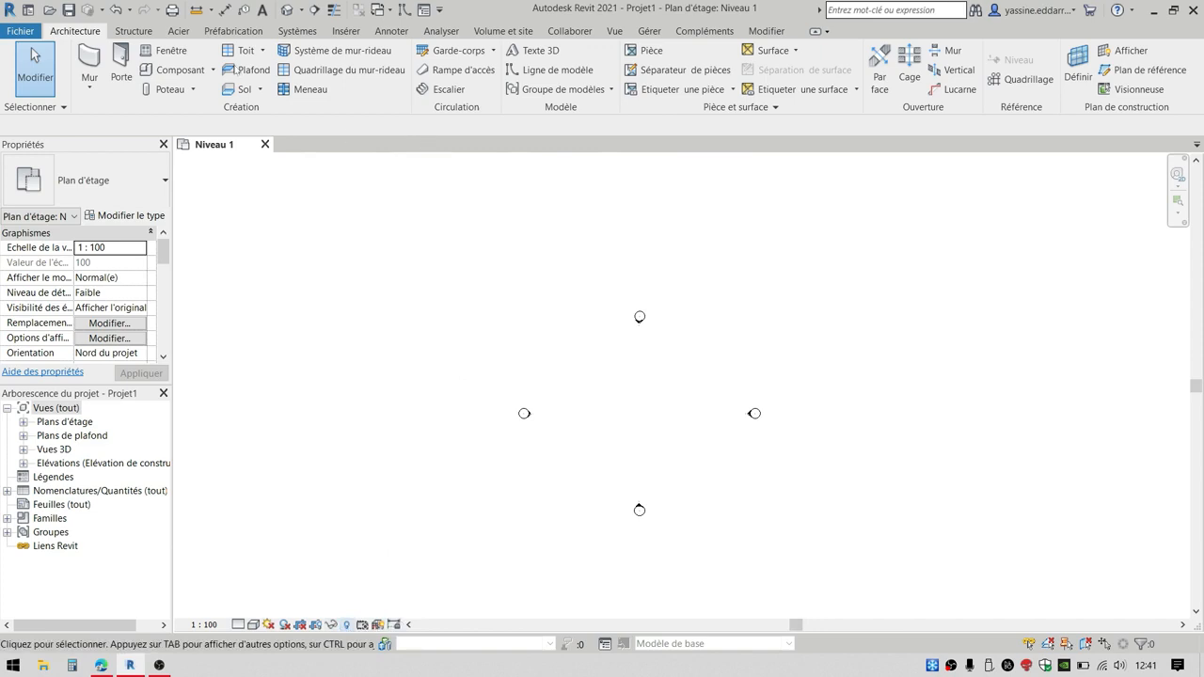
click(94, 59)
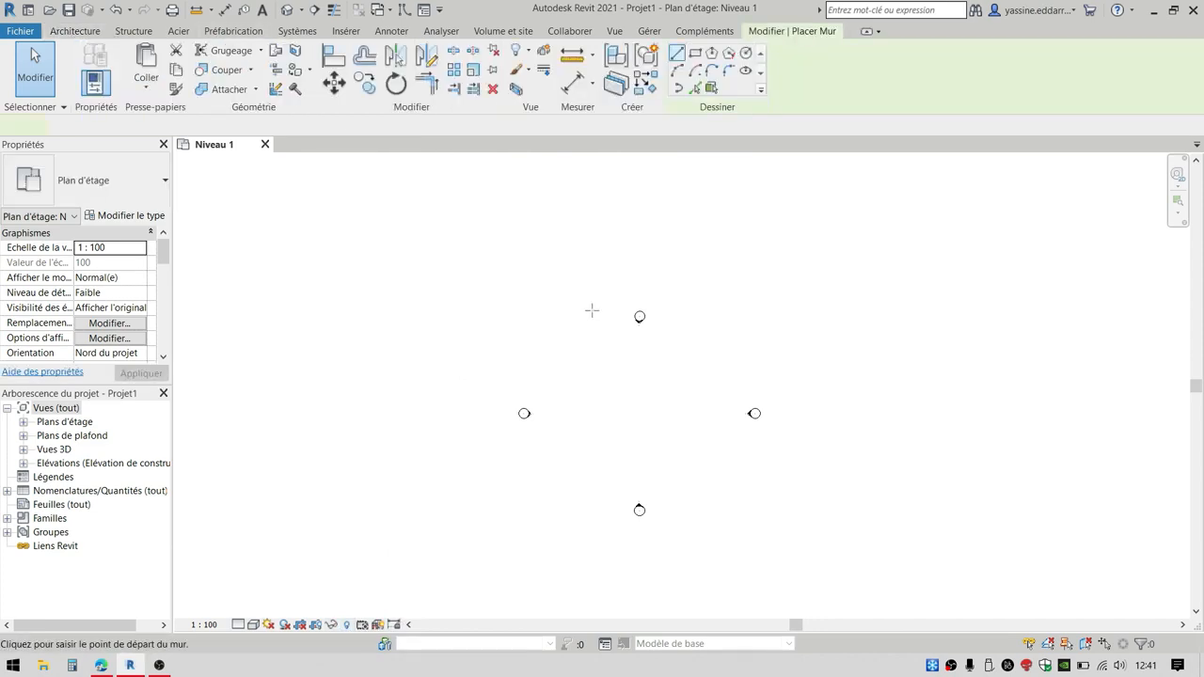
click(581, 386)
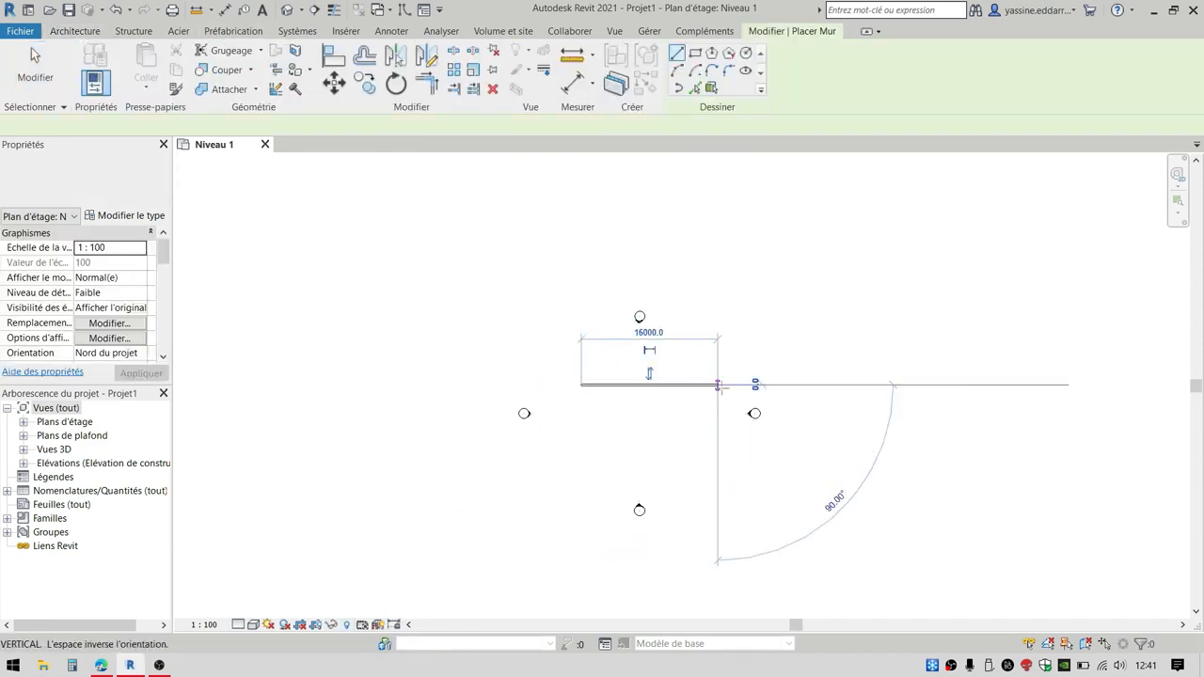
click(703, 417)
key(Escape)
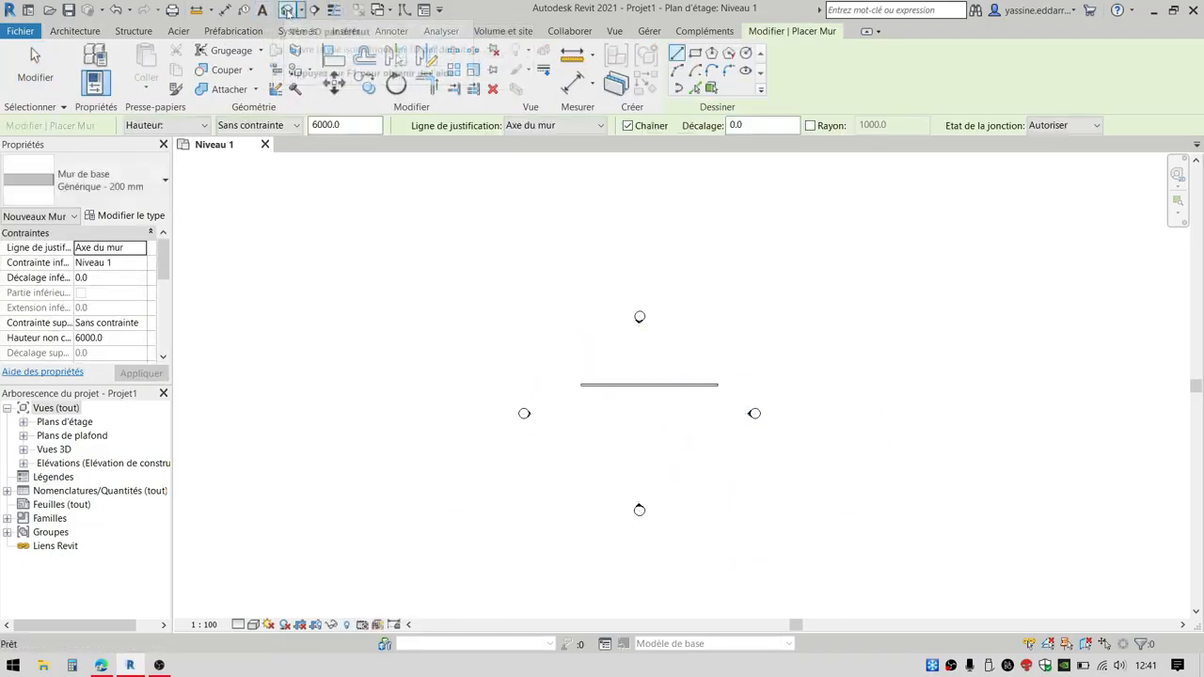
Open the default 3D view and frame the whole wall.
click(286, 10)
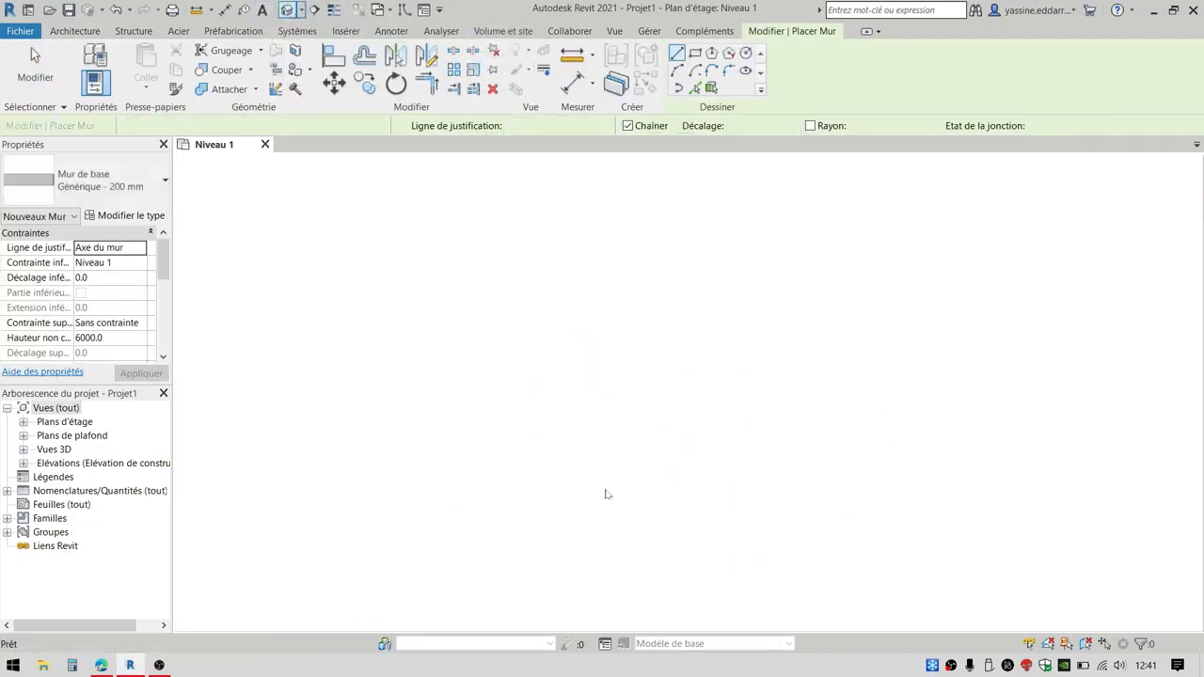
scroll(760, 425, up, 2)
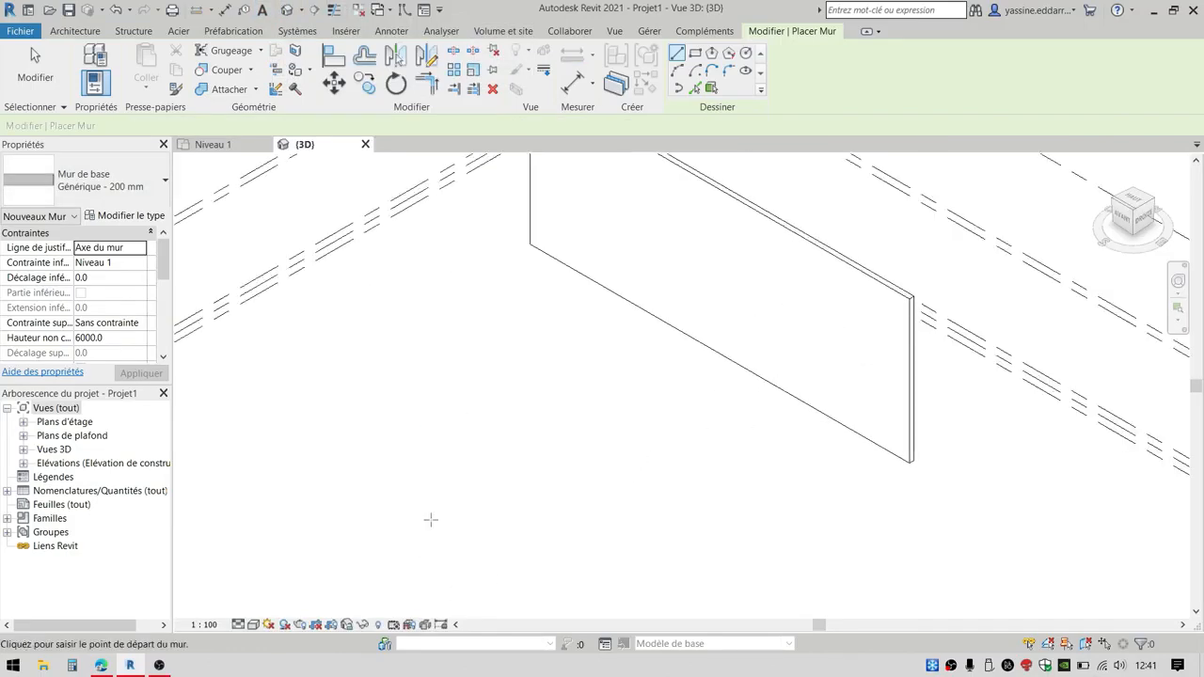
scroll(636, 426, down, 1)
middle_drag(743, 235, 727, 334)
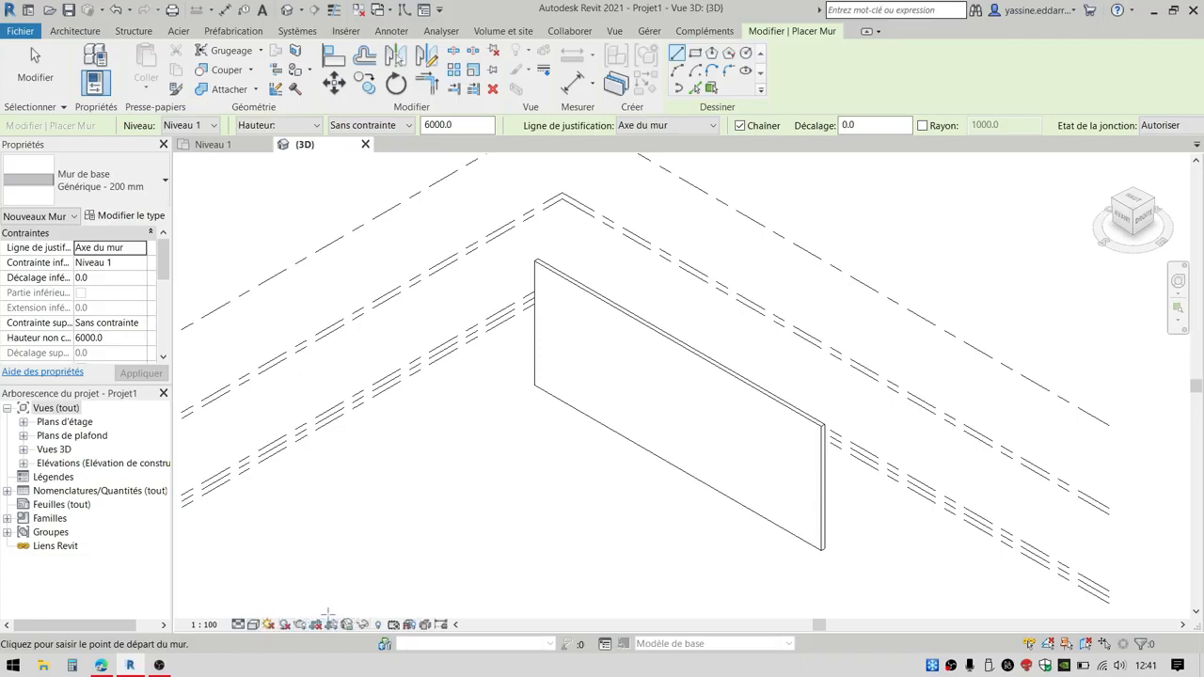
Display the 3D view in the Réaliste visual style and inspect the wall up close.
click(253, 625)
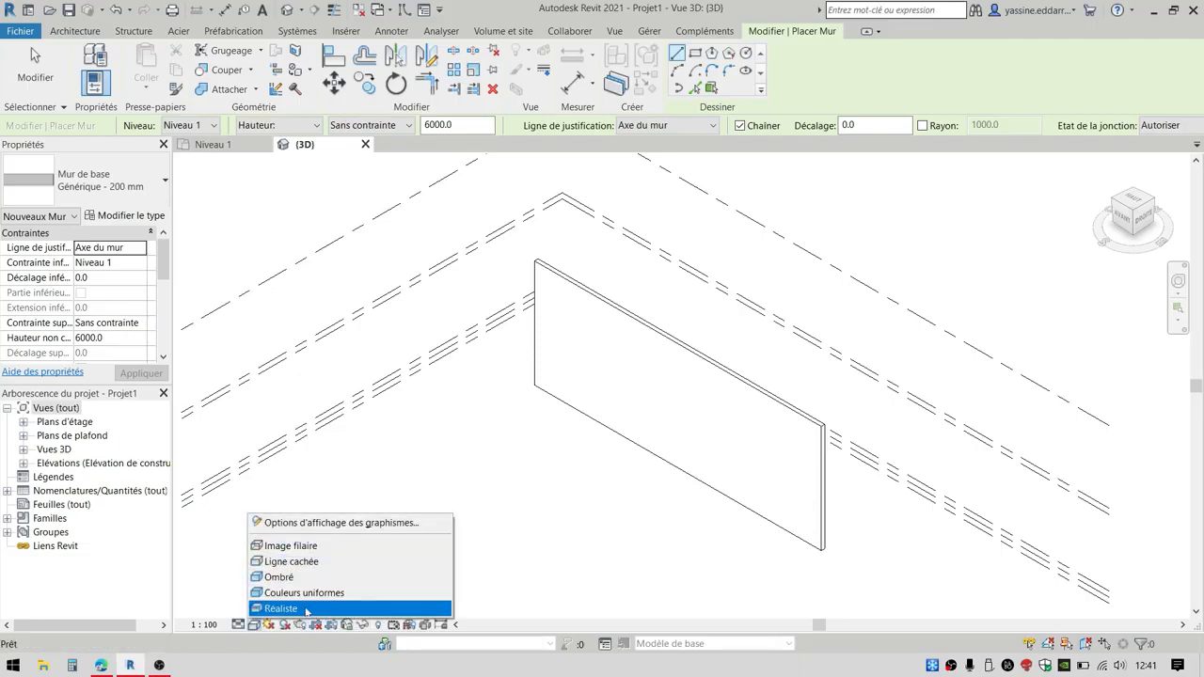
click(305, 609)
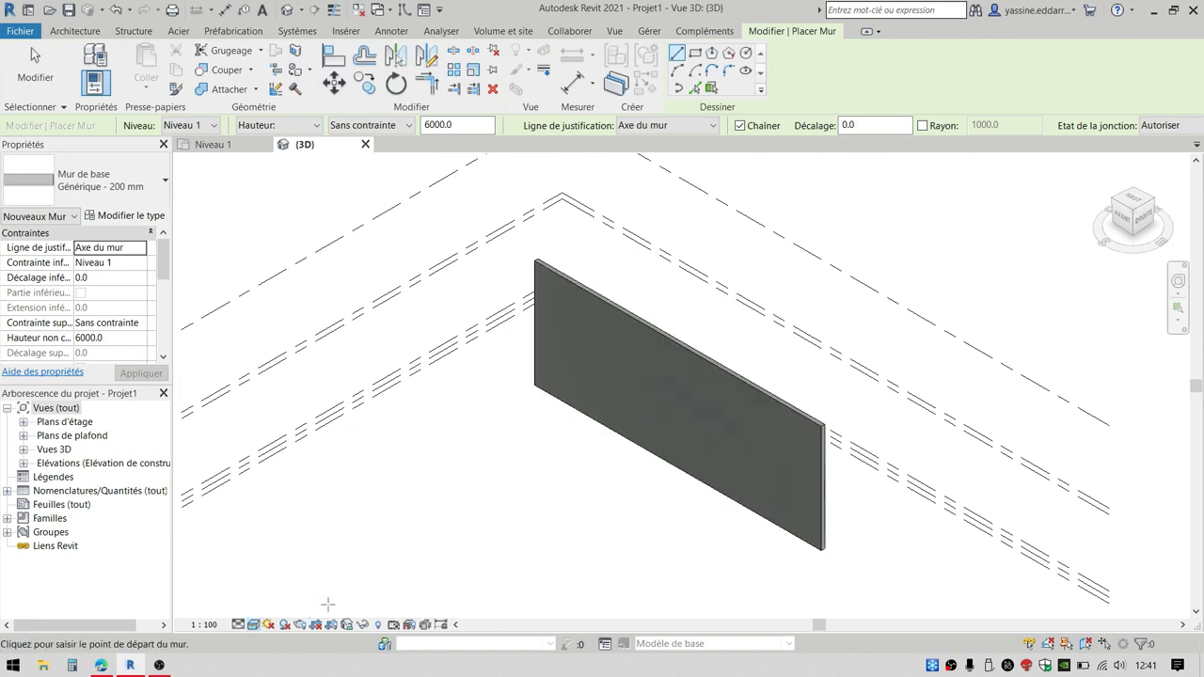
scroll(815, 442, up, 5)
scroll(818, 409, down, 5)
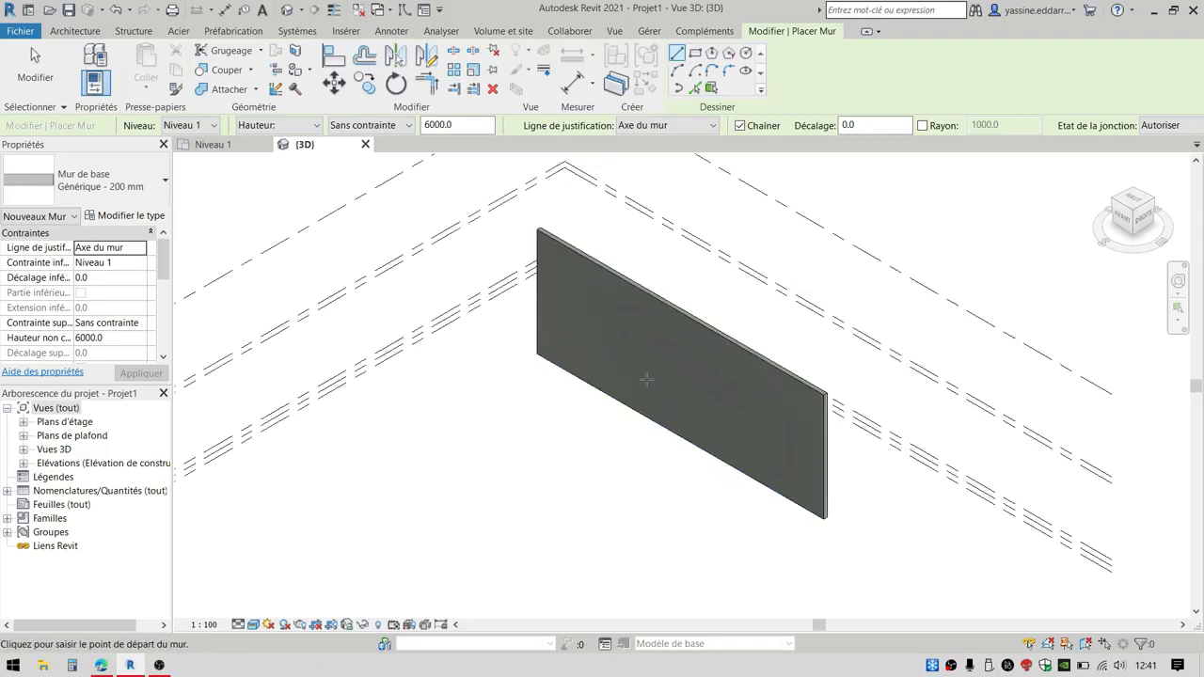
Try the Couleurs uniformes and Ombré visual styles on the wall in the 3D view.
click(253, 625)
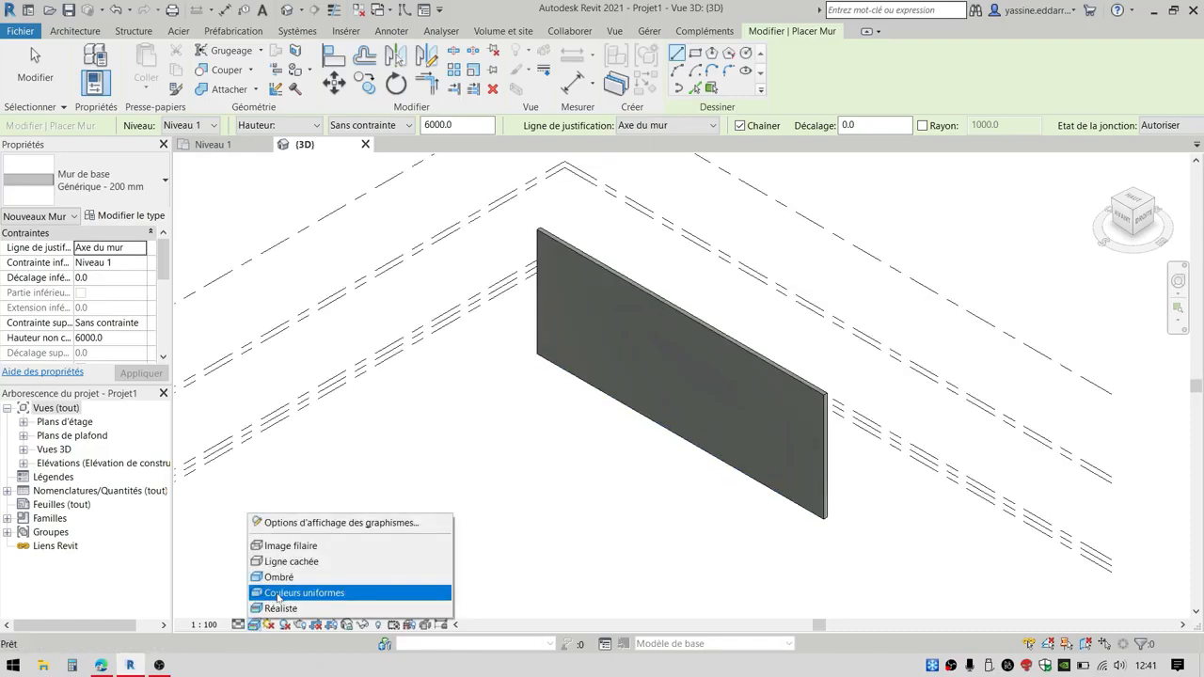
click(283, 593)
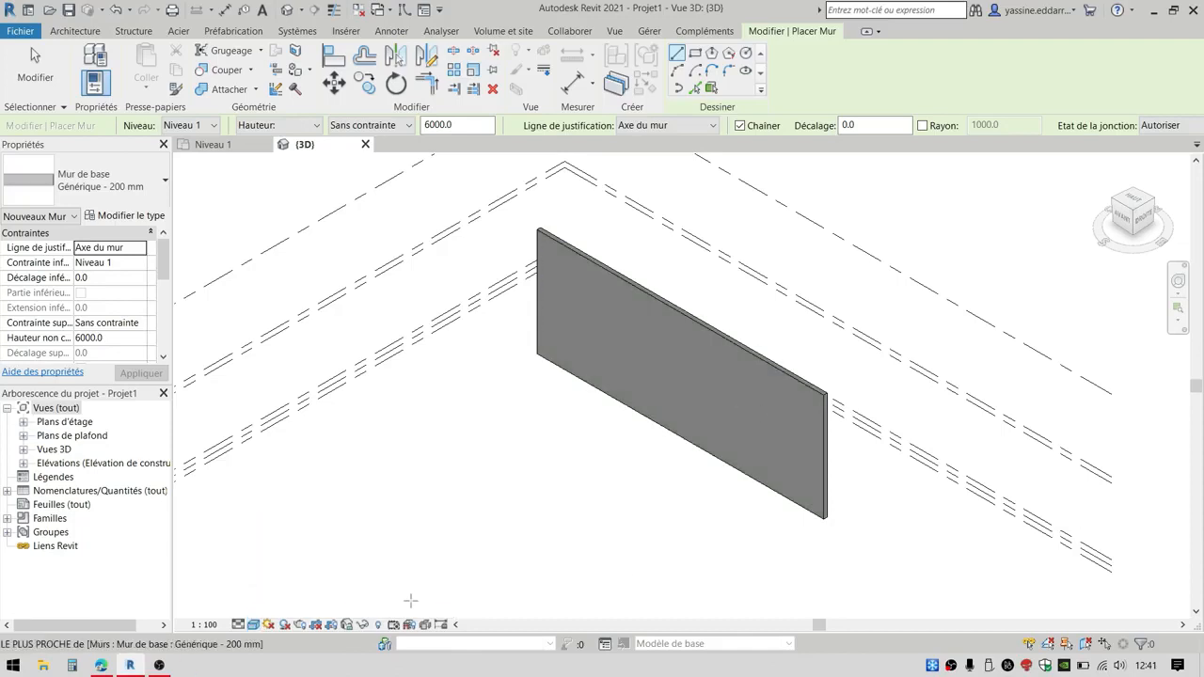
click(254, 625)
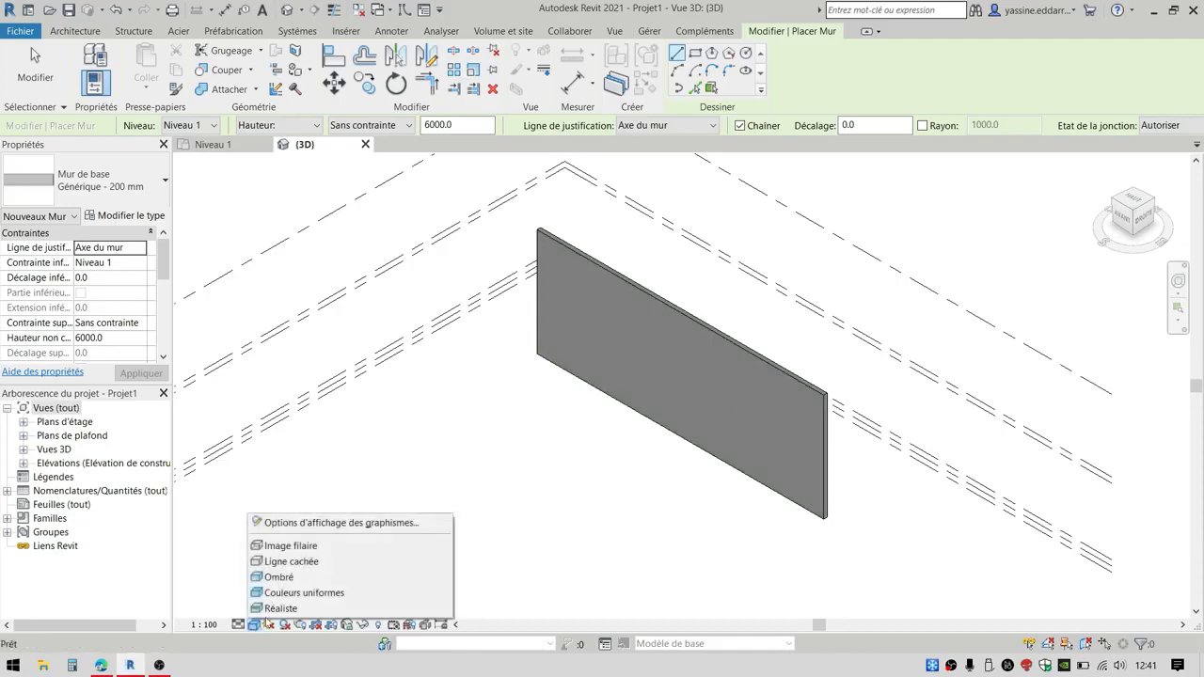
click(282, 573)
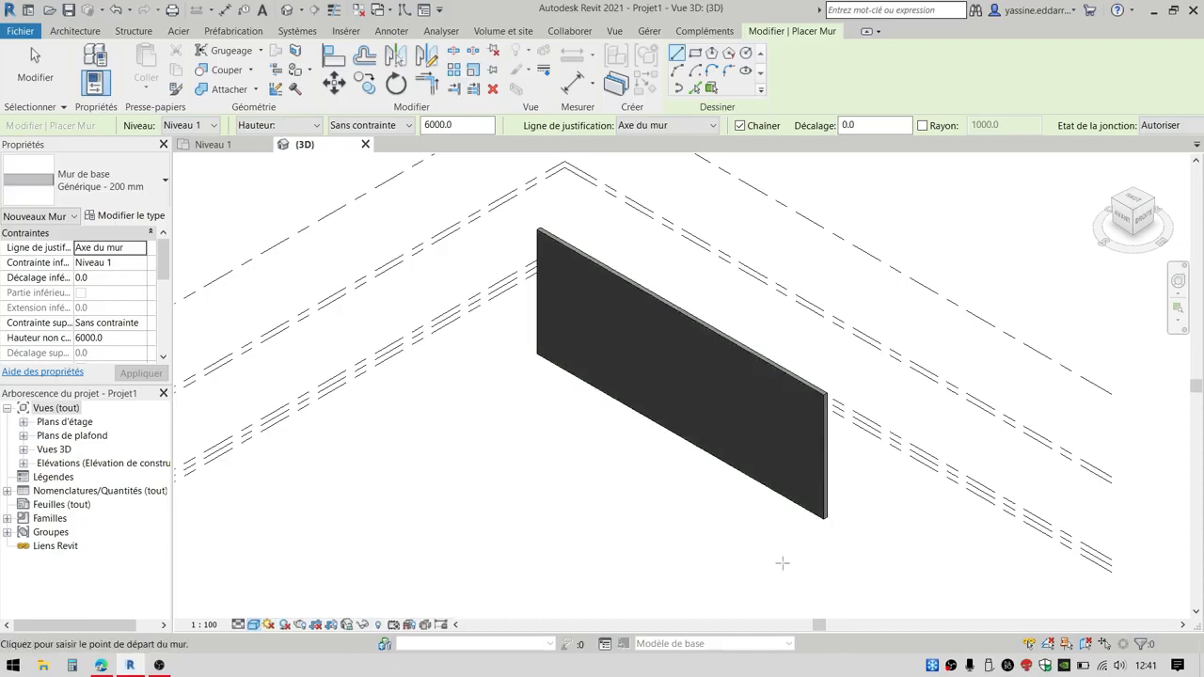
Try the Image filaire and Ligne cachée visual styles on the wall in the 3D view.
click(254, 624)
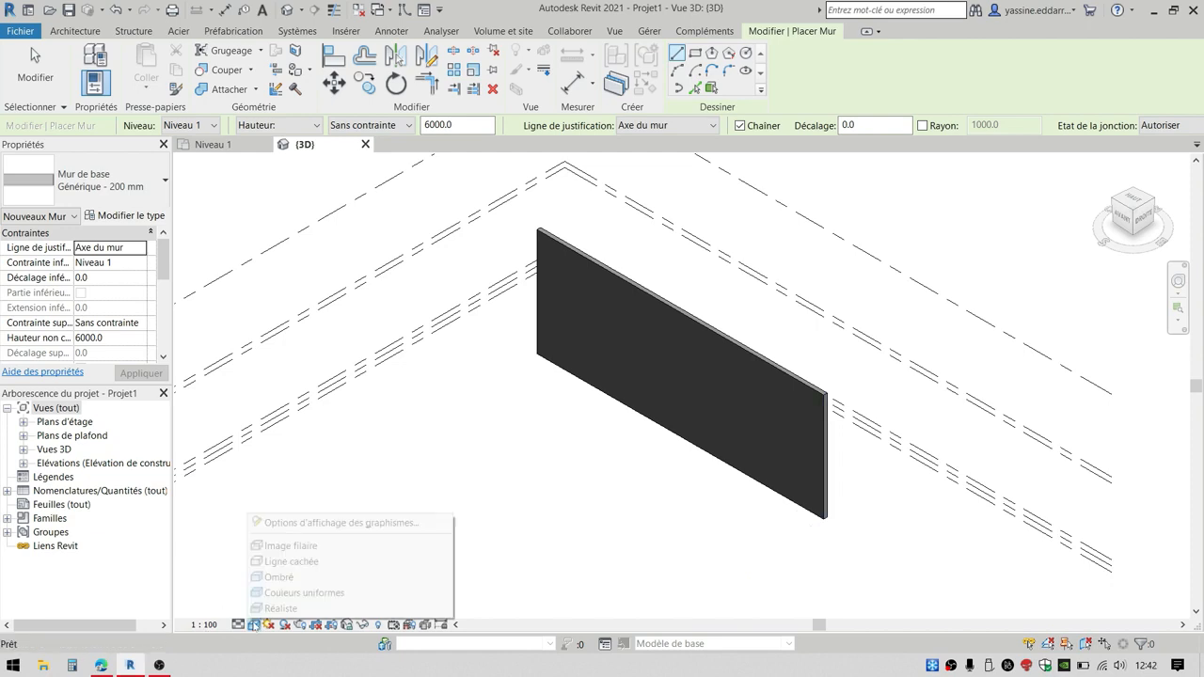
click(287, 546)
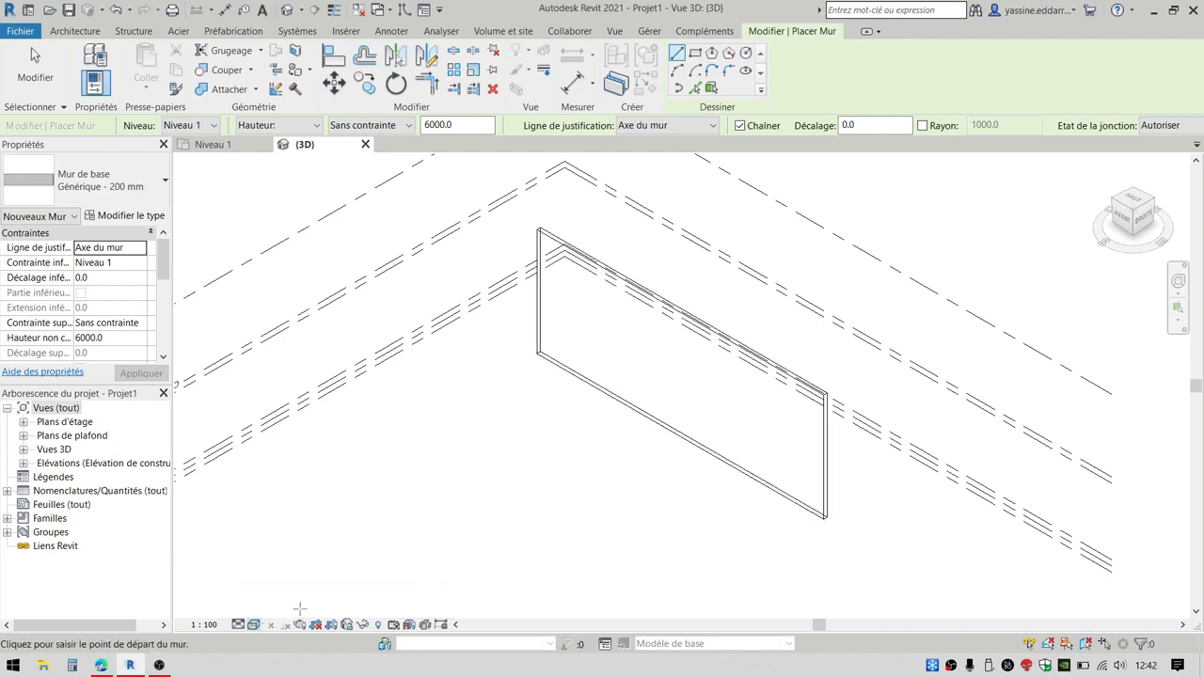
click(254, 624)
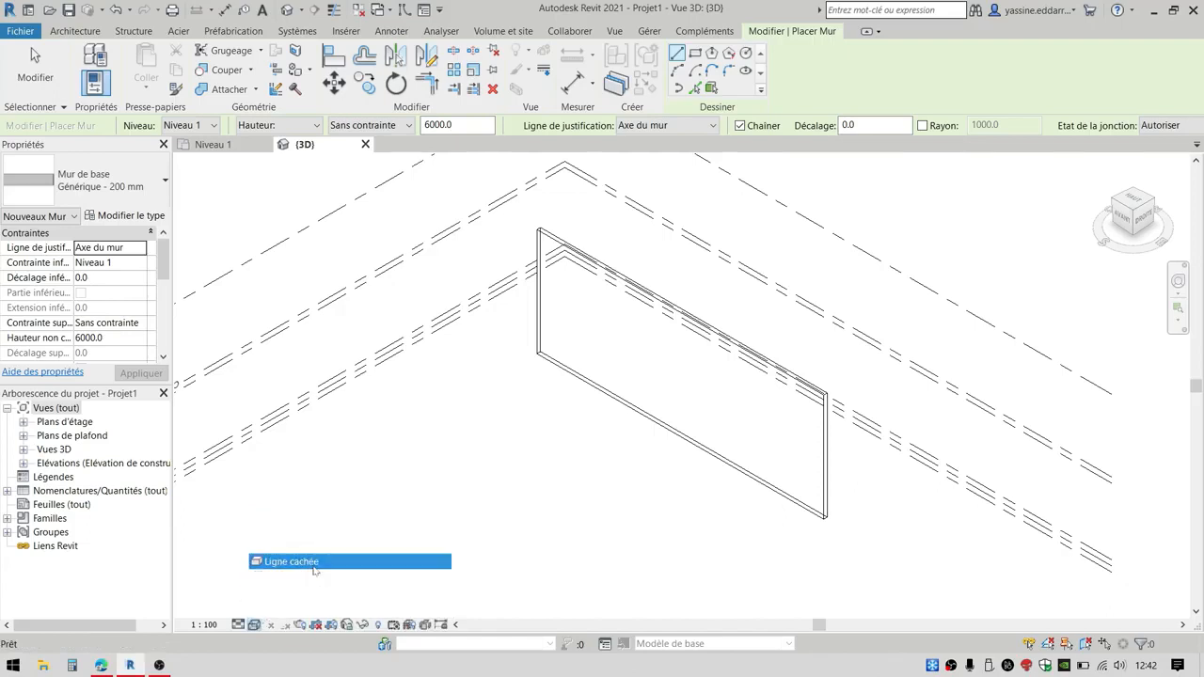
click(291, 562)
Compare the wall in the Ombré and Couleurs uniformes visual styles once more.
click(254, 624)
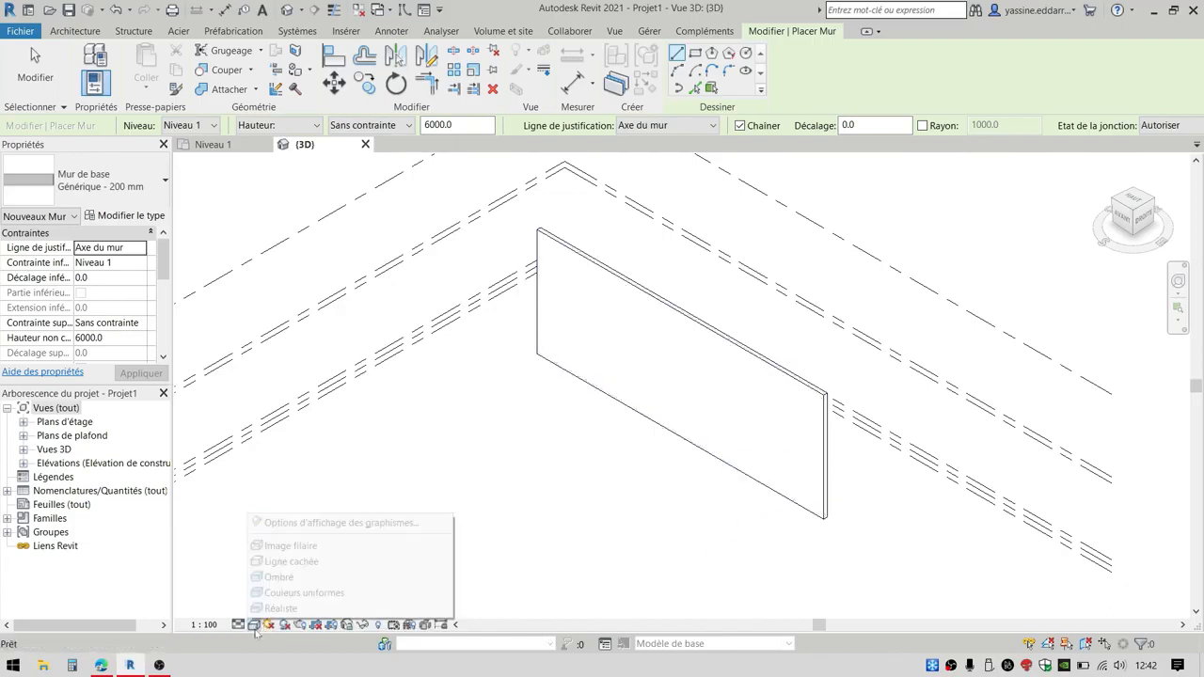
click(301, 576)
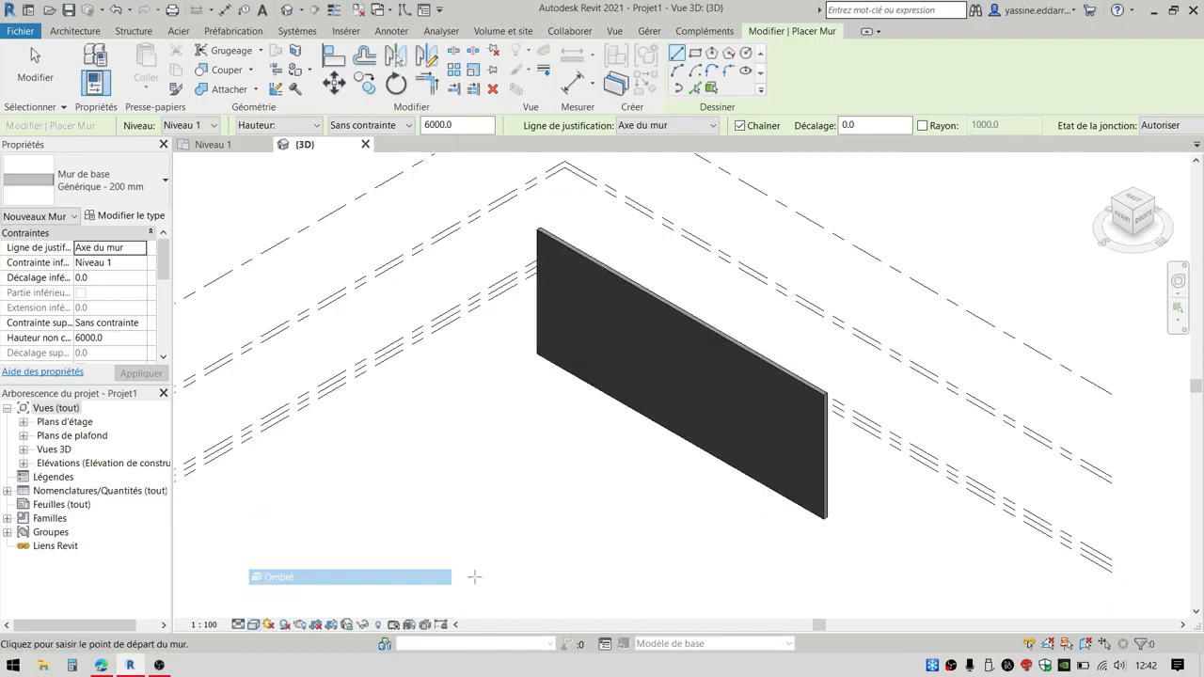
click(254, 625)
click(301, 591)
Set the 3D view's visual style to Image filaire and its detail level to Faible.
click(254, 625)
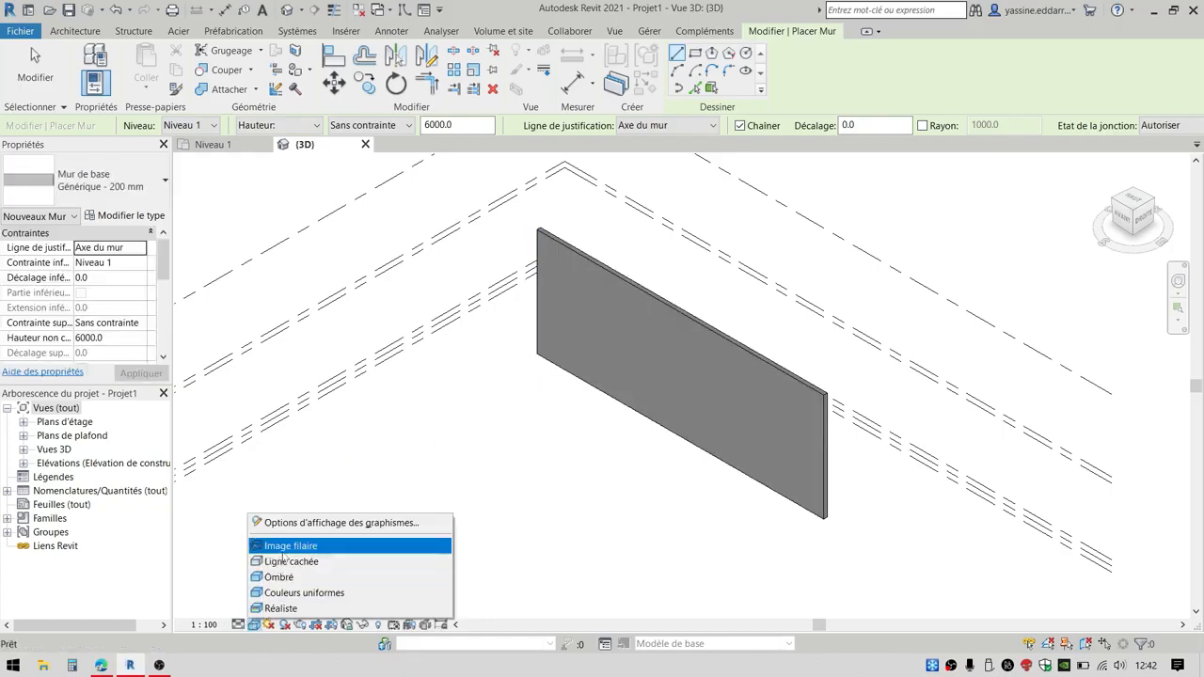
click(301, 543)
click(238, 625)
click(256, 578)
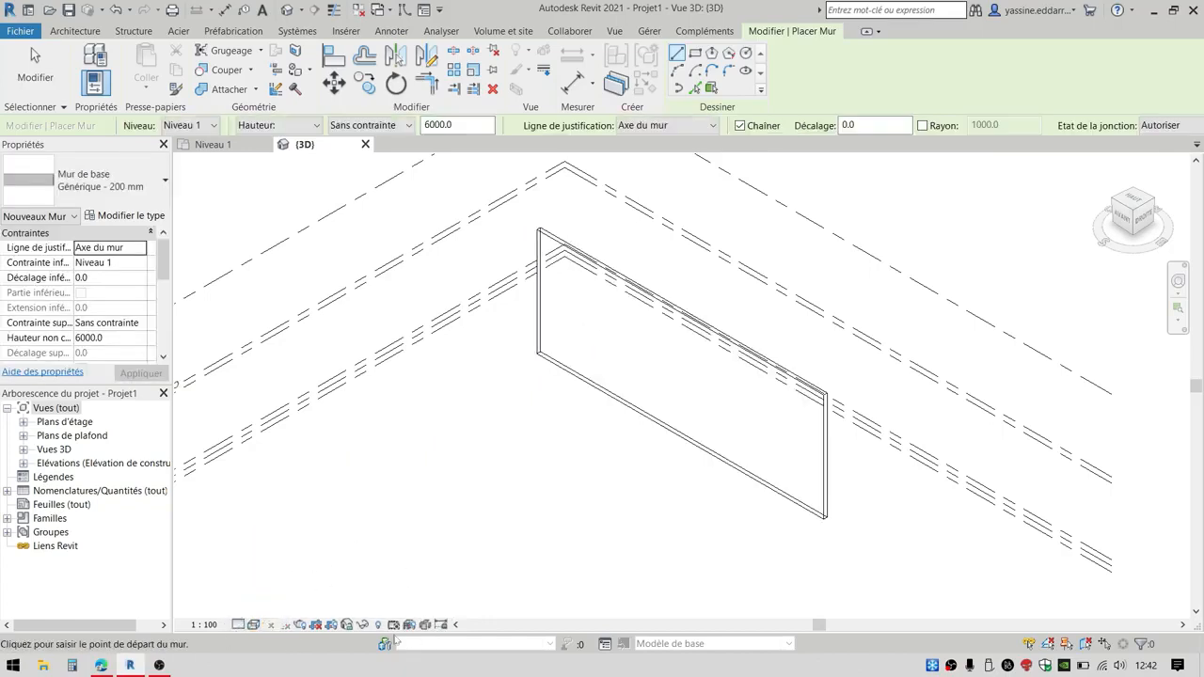
click(284, 611)
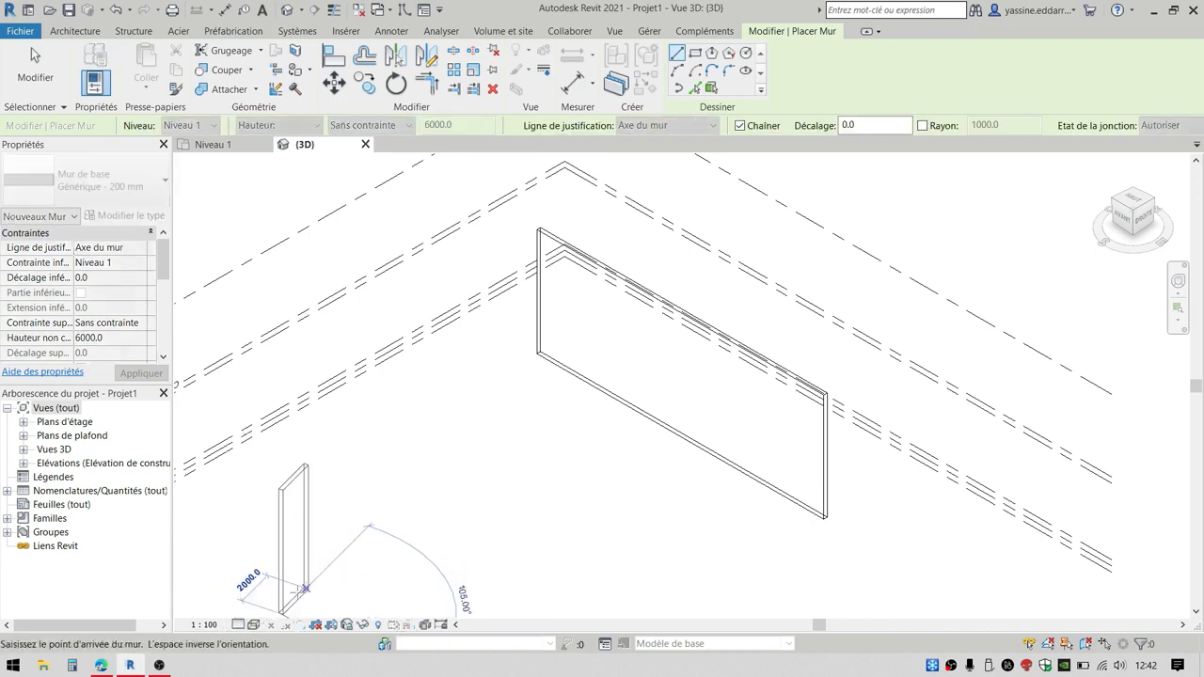
key(Escape)
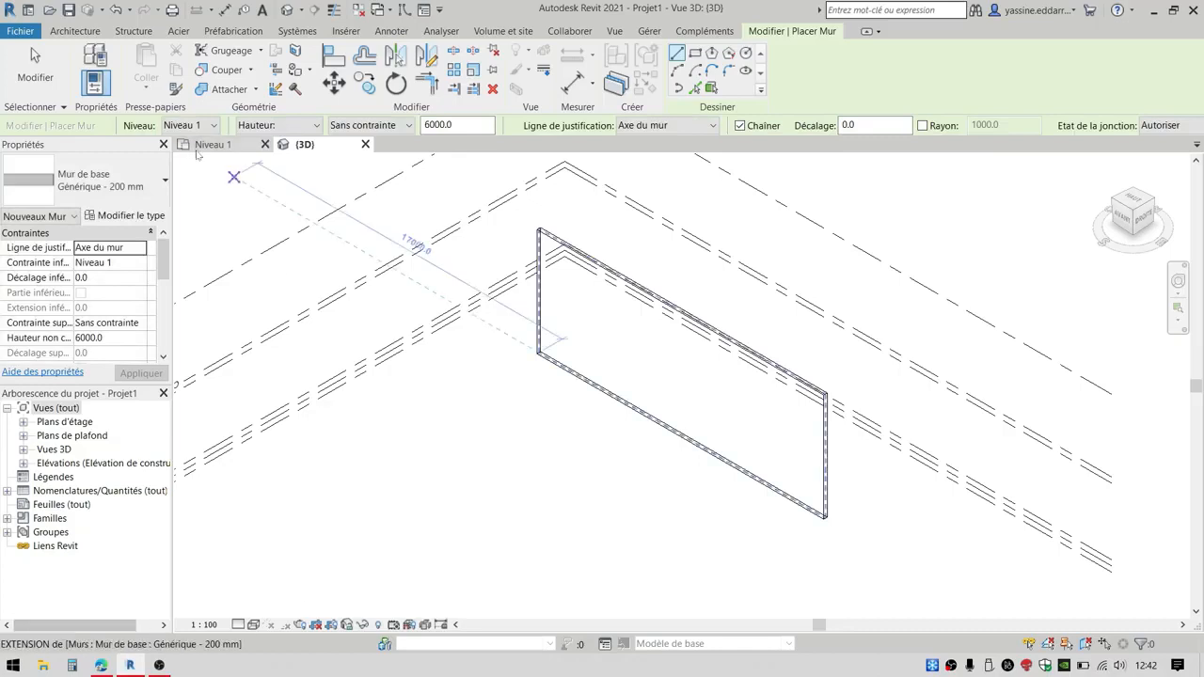
key(Escape)
On Niveau 1, draw a horizontal wall about 32000 mm long above the existing wall, and delete both walls.
click(248, 145)
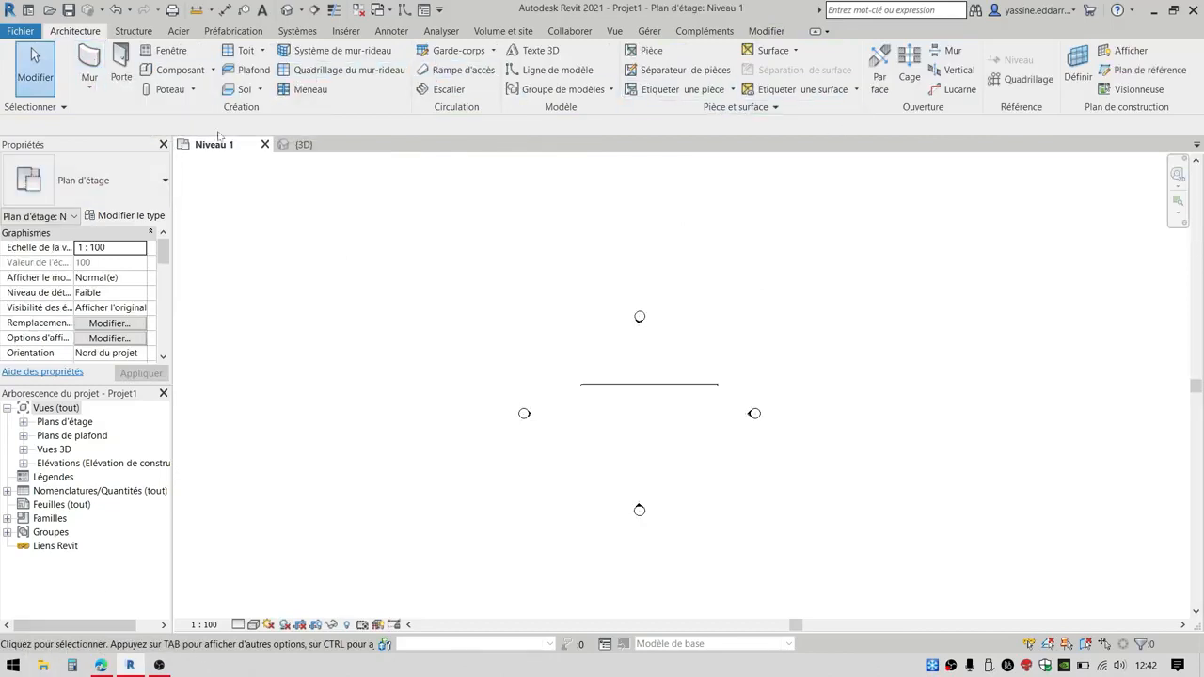
click(88, 57)
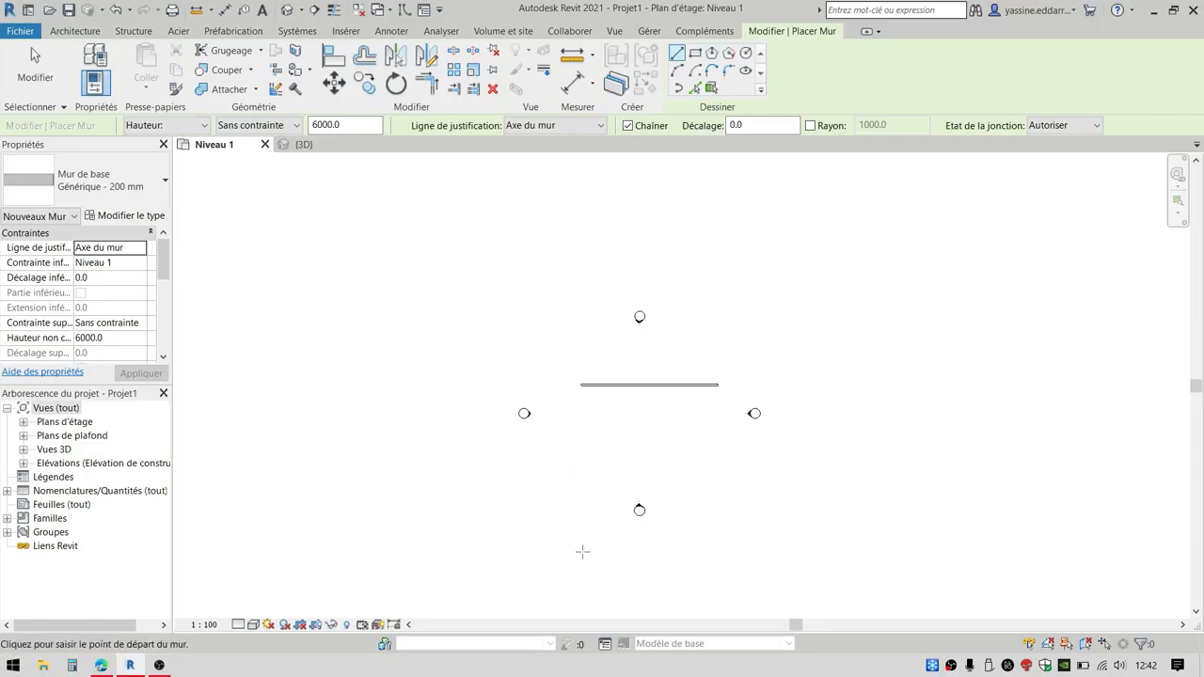
click(386, 304)
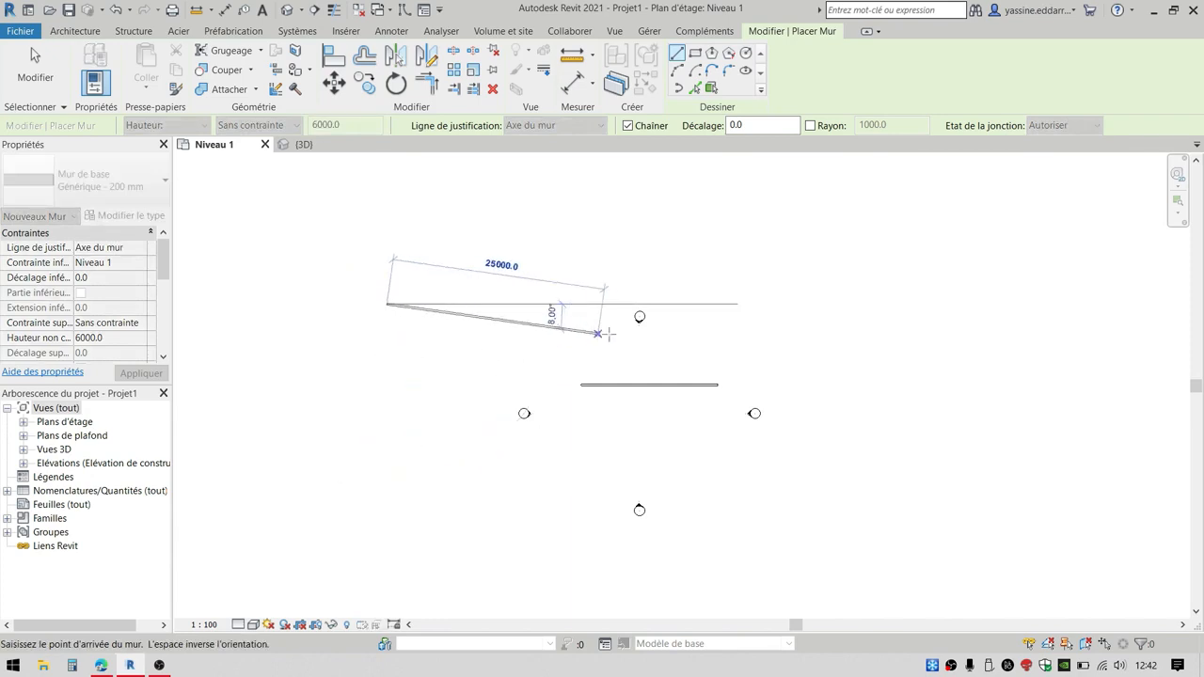
click(658, 304)
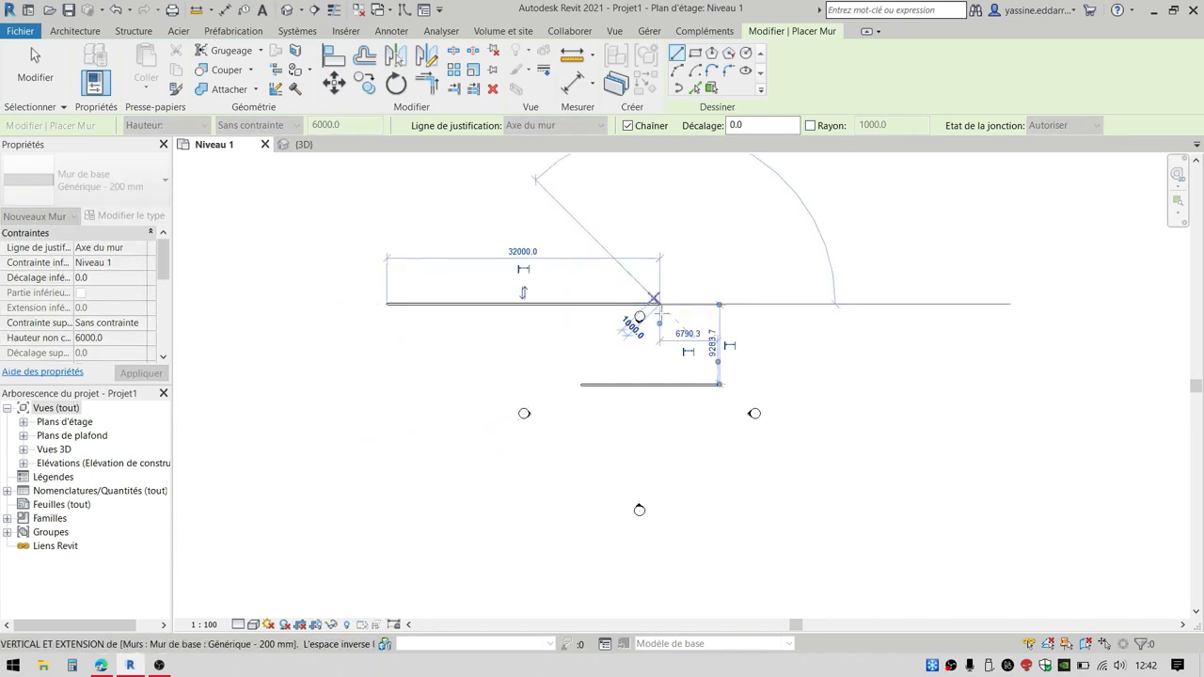
key(Escape)
click(599, 401)
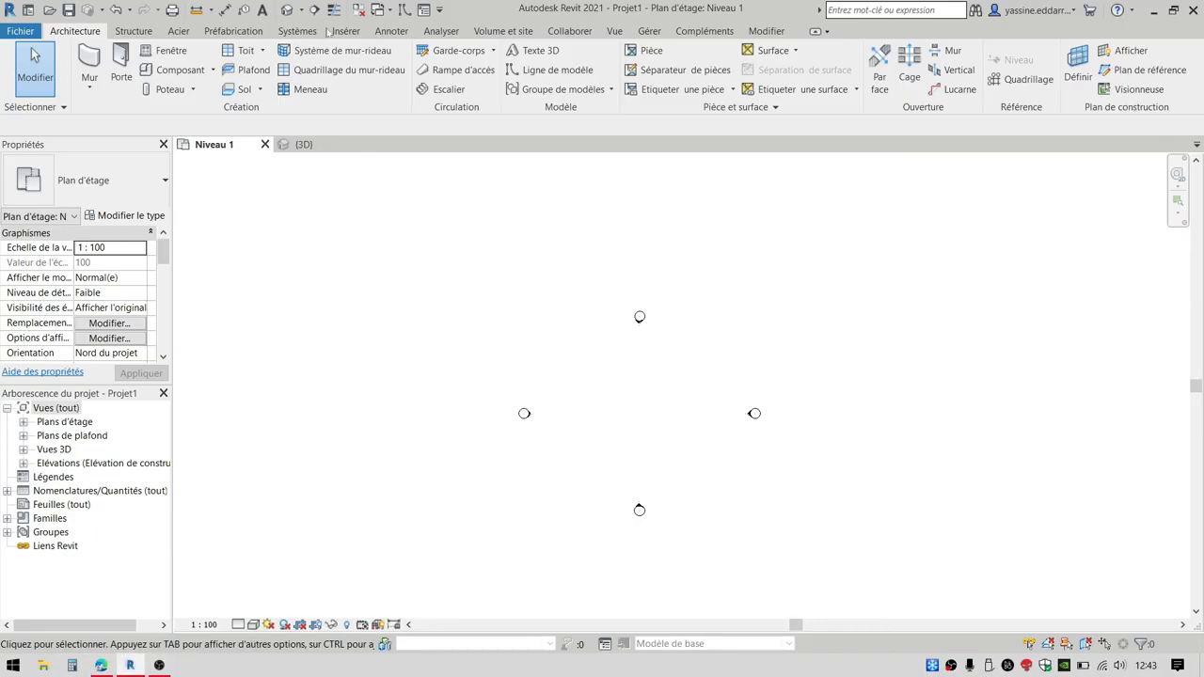
Draw a horizontal Générique - 200 mm wall about 27000 mm long, ending near the north elevation marker, and delete it.
click(89, 68)
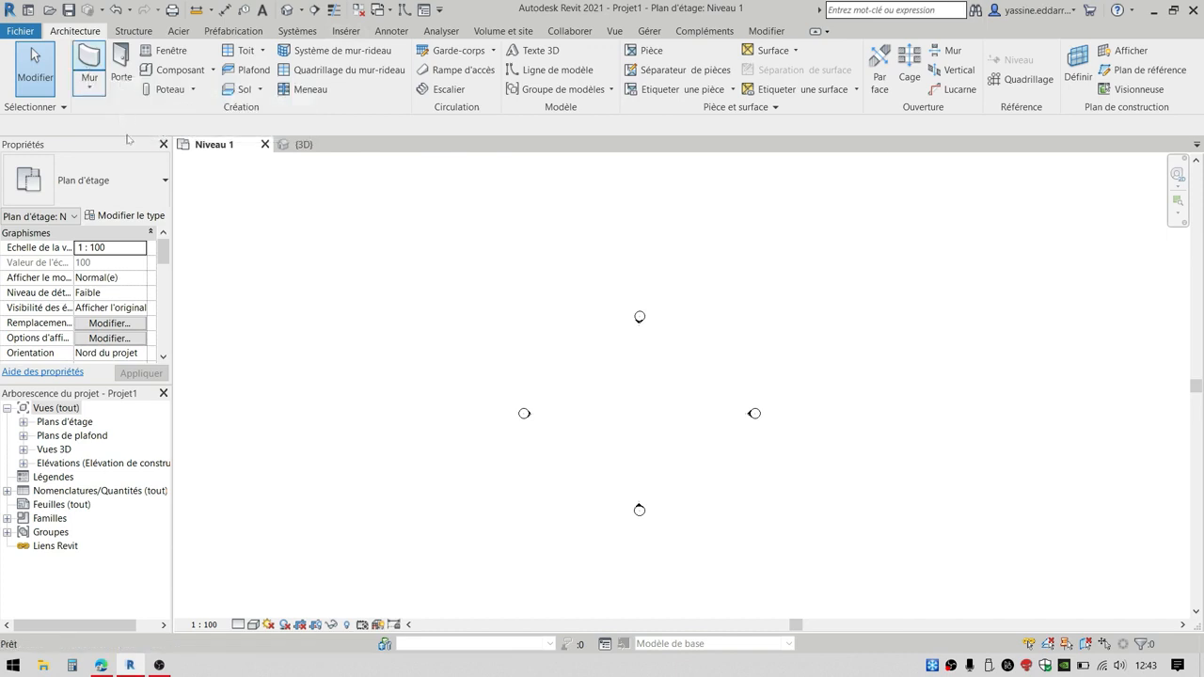
click(406, 334)
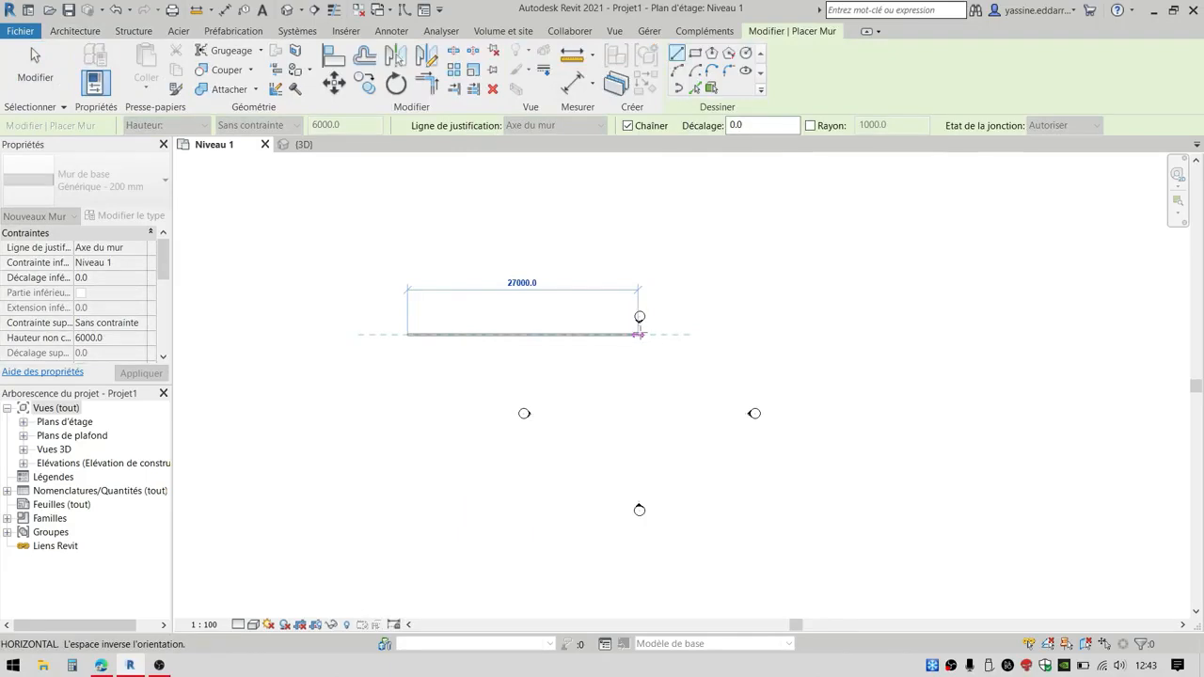
click(639, 333)
key(Escape)
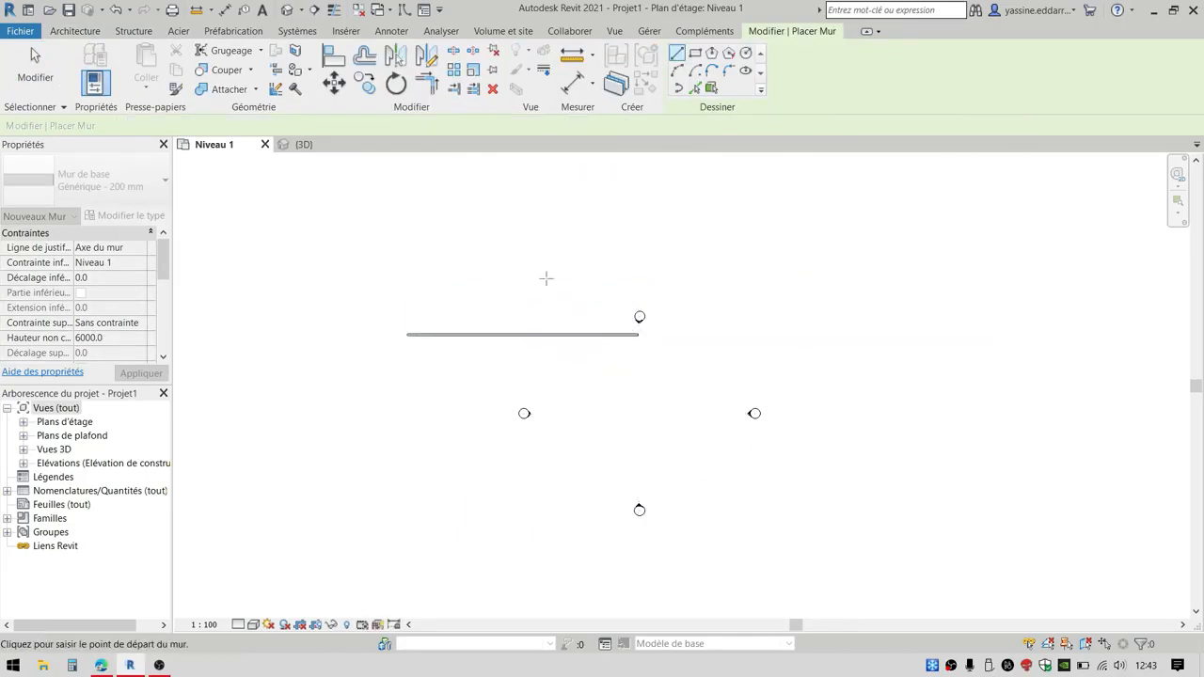
key(Escape)
click(568, 325)
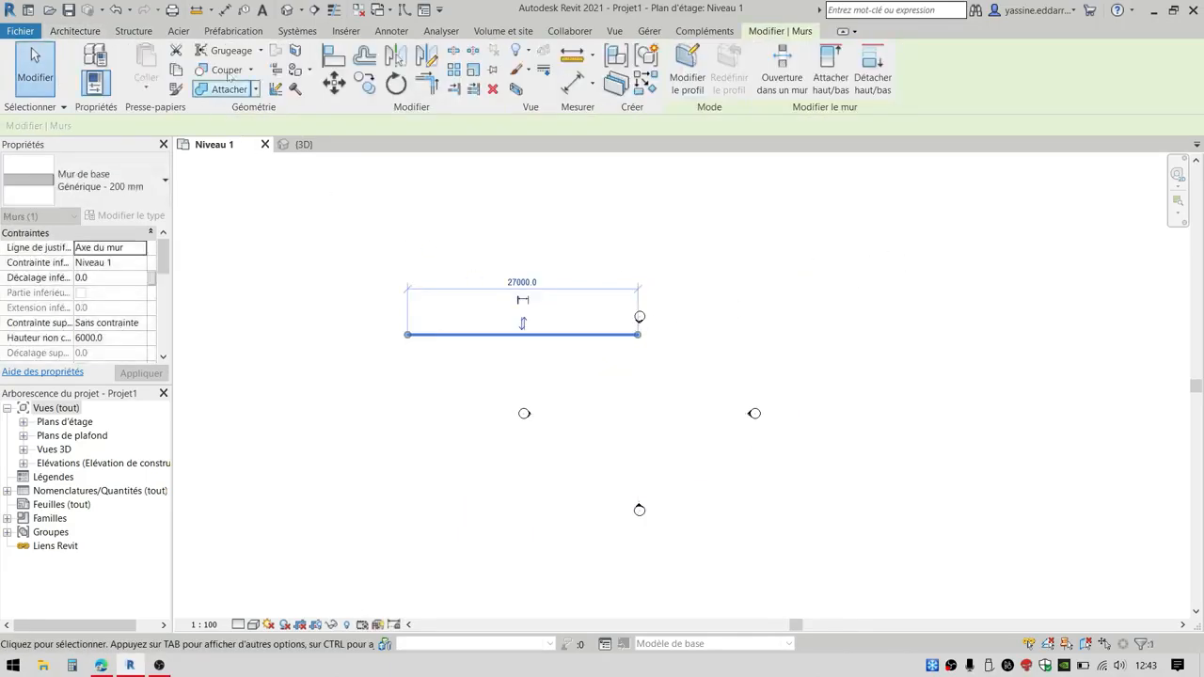
key(Delete)
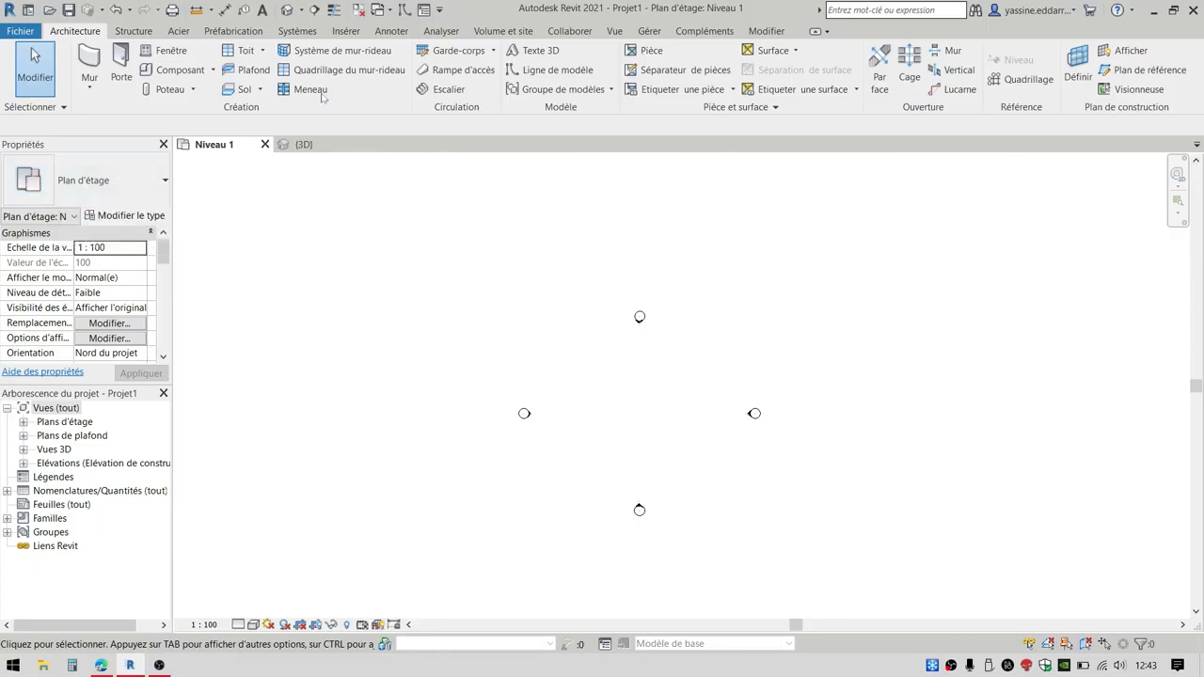
Start the Wall tool and browse the available wall types, keeping Générique - 200 mm.
click(87, 61)
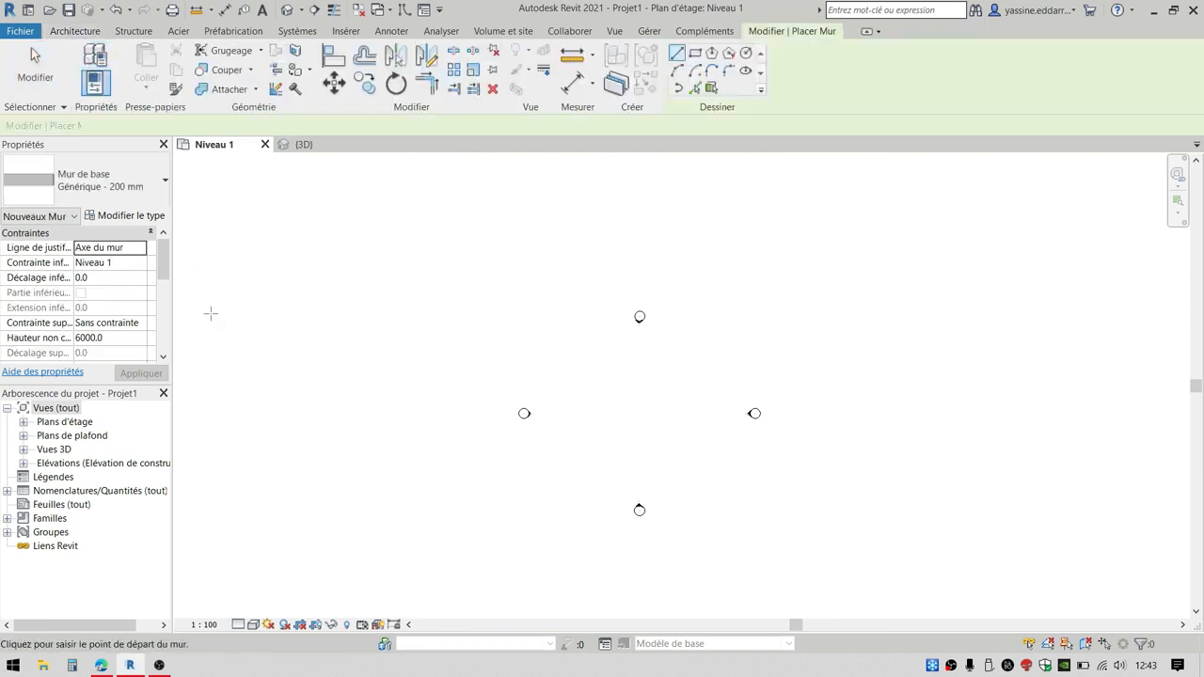
click(89, 186)
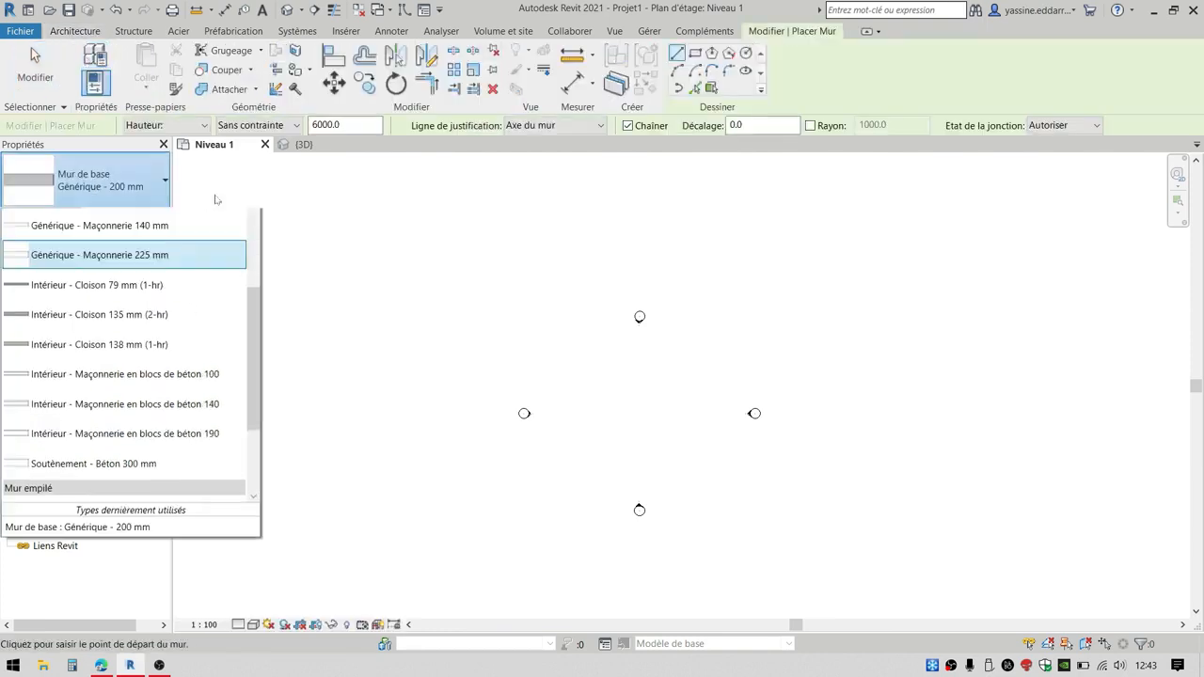
scroll(142, 279, up, 1)
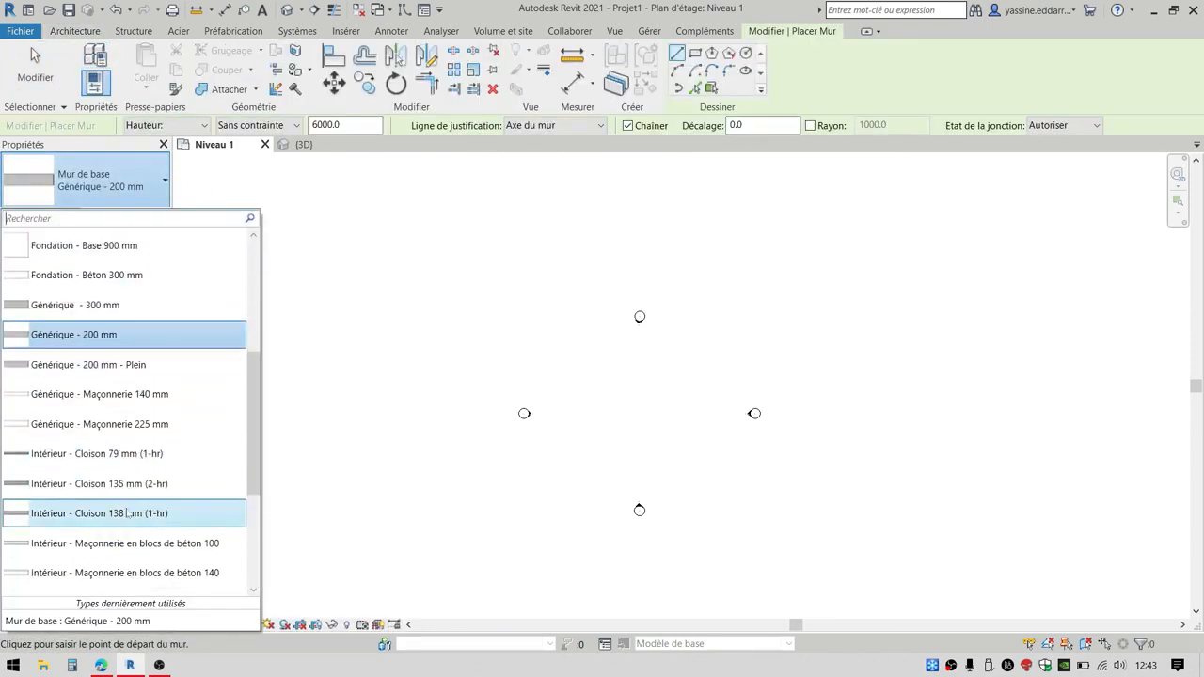
scroll(127, 498, down, 3)
scroll(127, 469, up, 8)
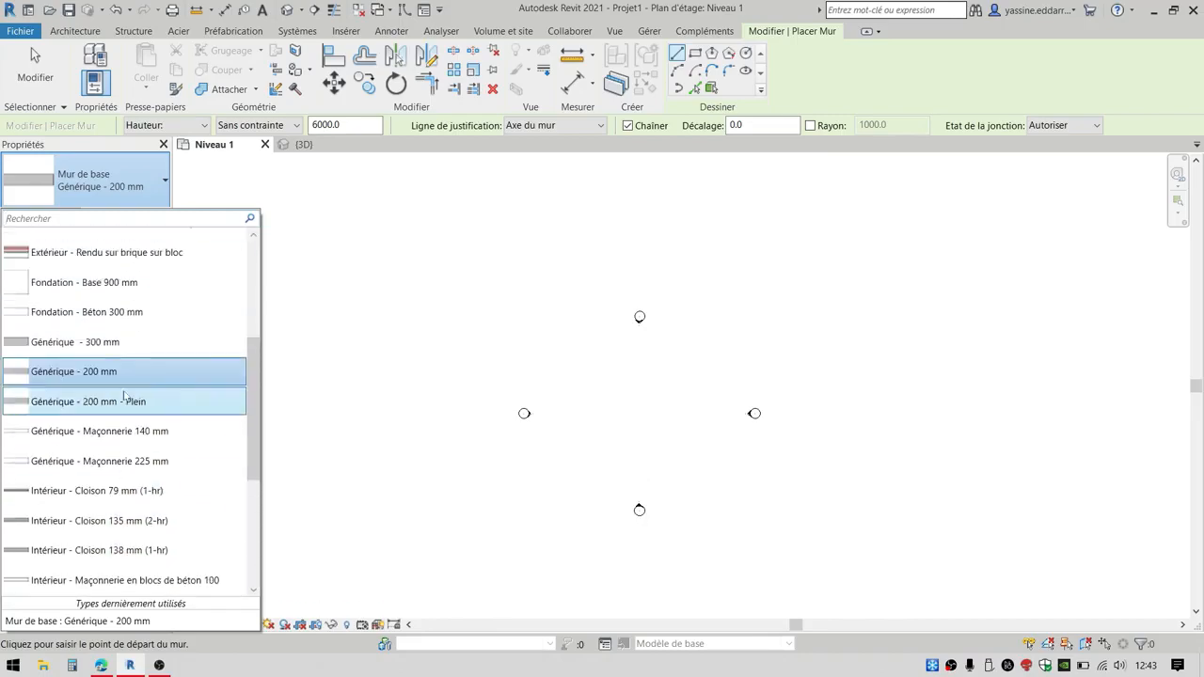
click(97, 196)
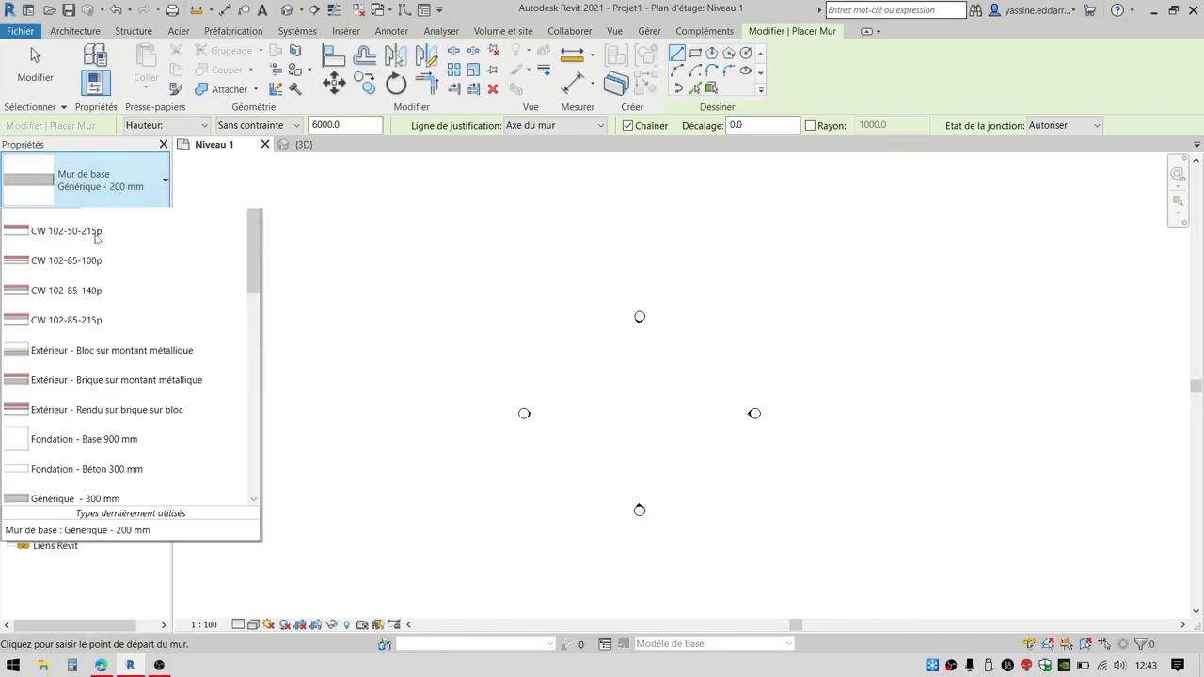
click(160, 195)
click(352, 219)
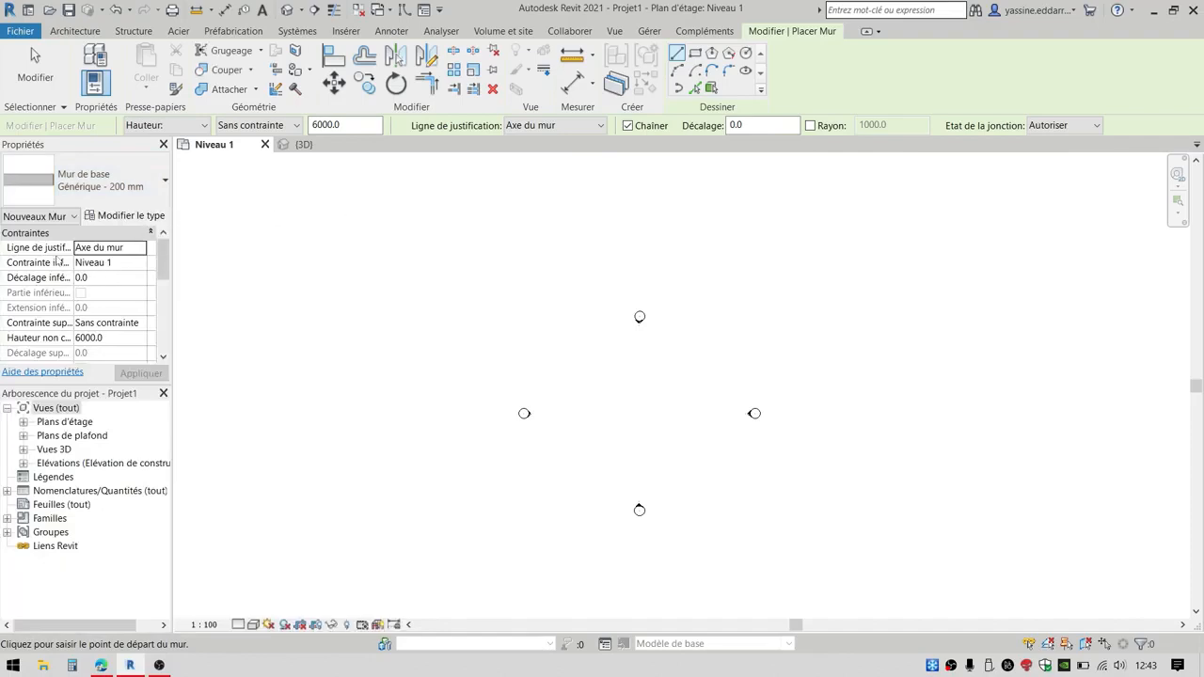
Review the new wall's instance properties and the type properties of Générique - 200 mm.
scroll(54, 268, down, 6)
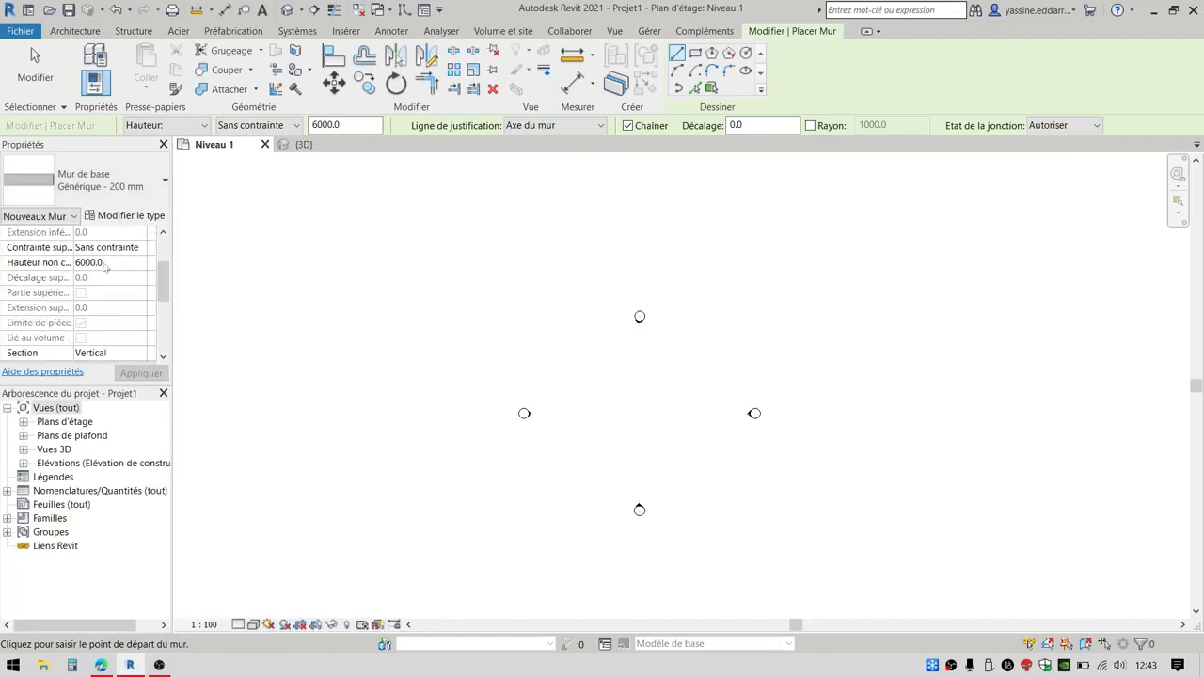
click(125, 217)
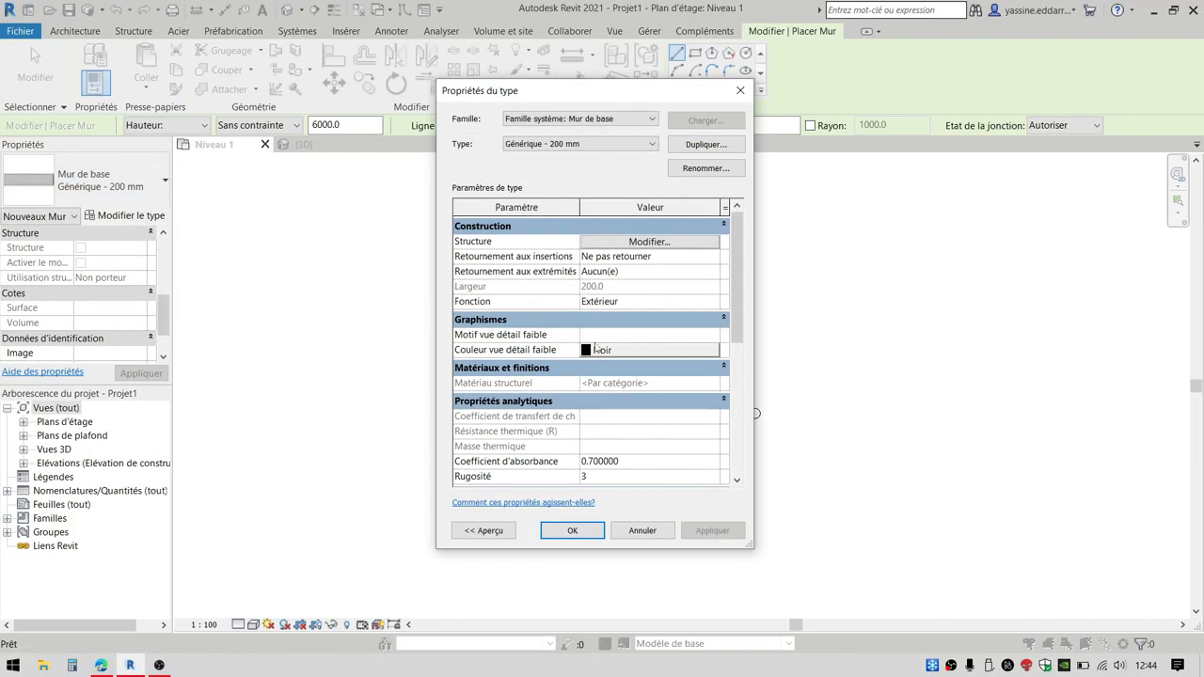
click(569, 531)
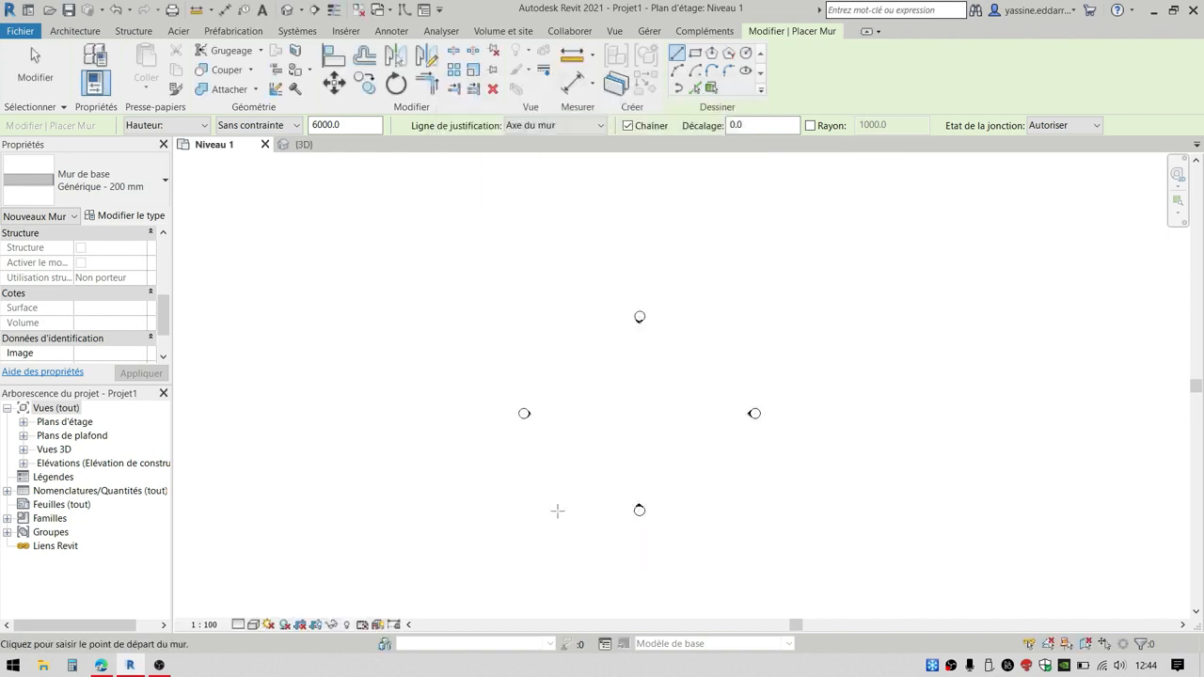
scroll(94, 323, down, 1)
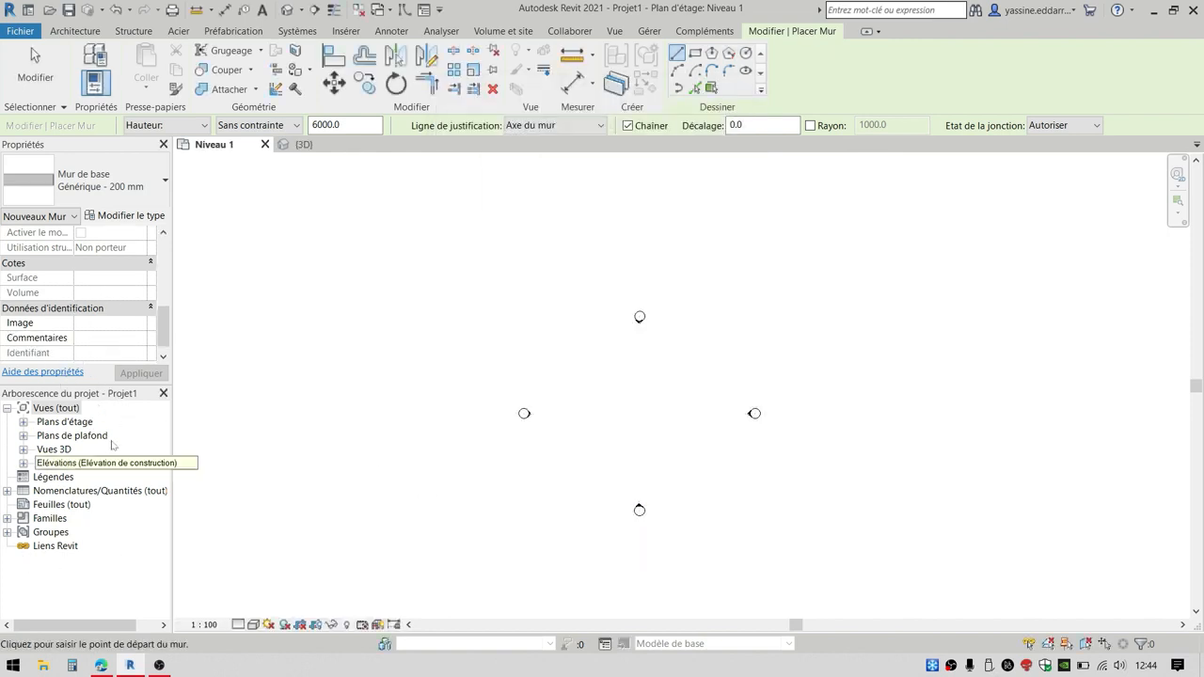
Examine the floor plans, ceiling plans, 3D views and elevations in the project browser, collapsing each group again.
click(23, 422)
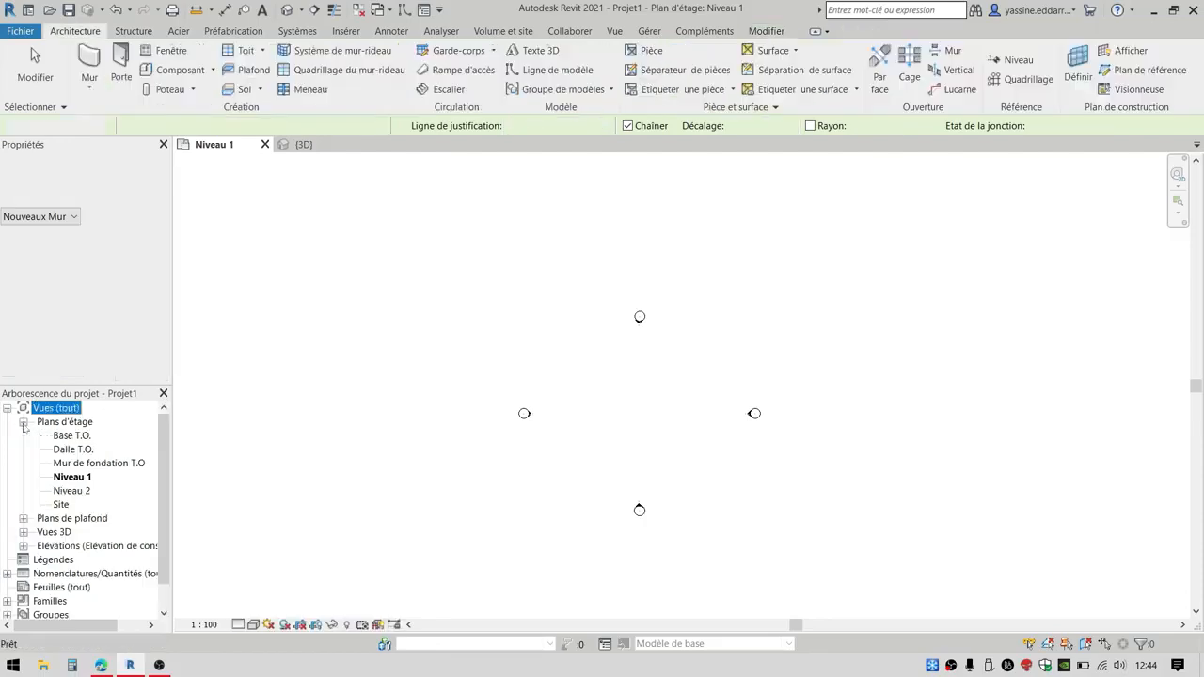
click(24, 422)
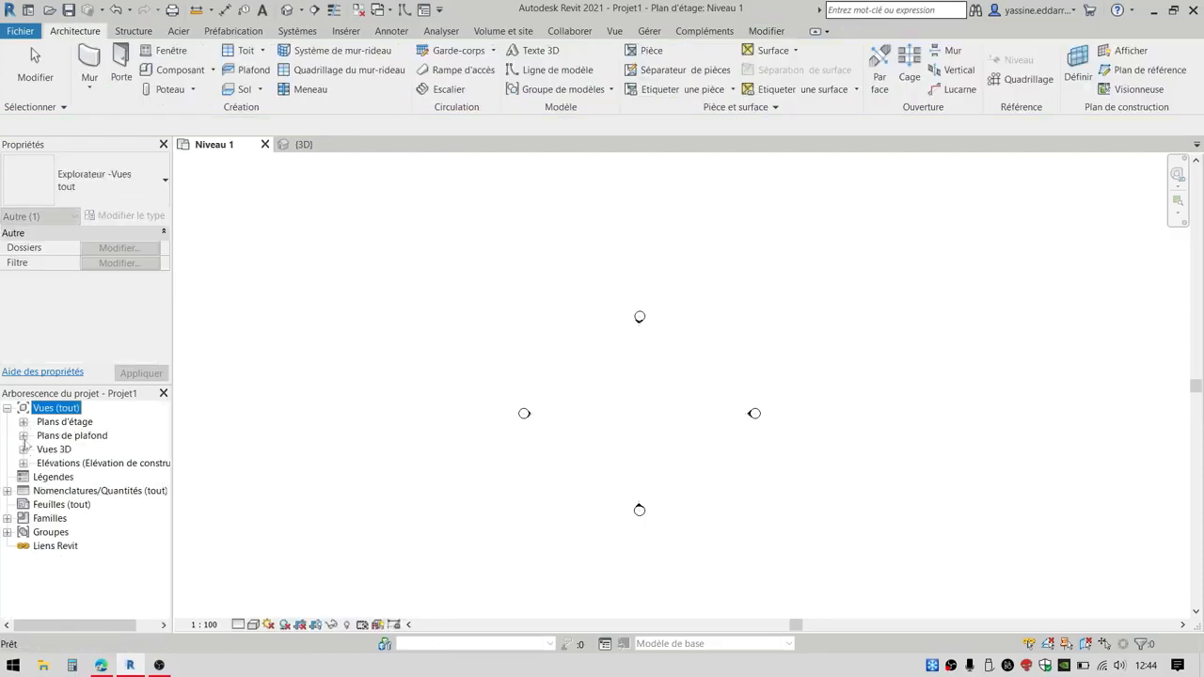
click(24, 436)
click(23, 437)
click(24, 450)
click(23, 450)
click(24, 464)
click(23, 463)
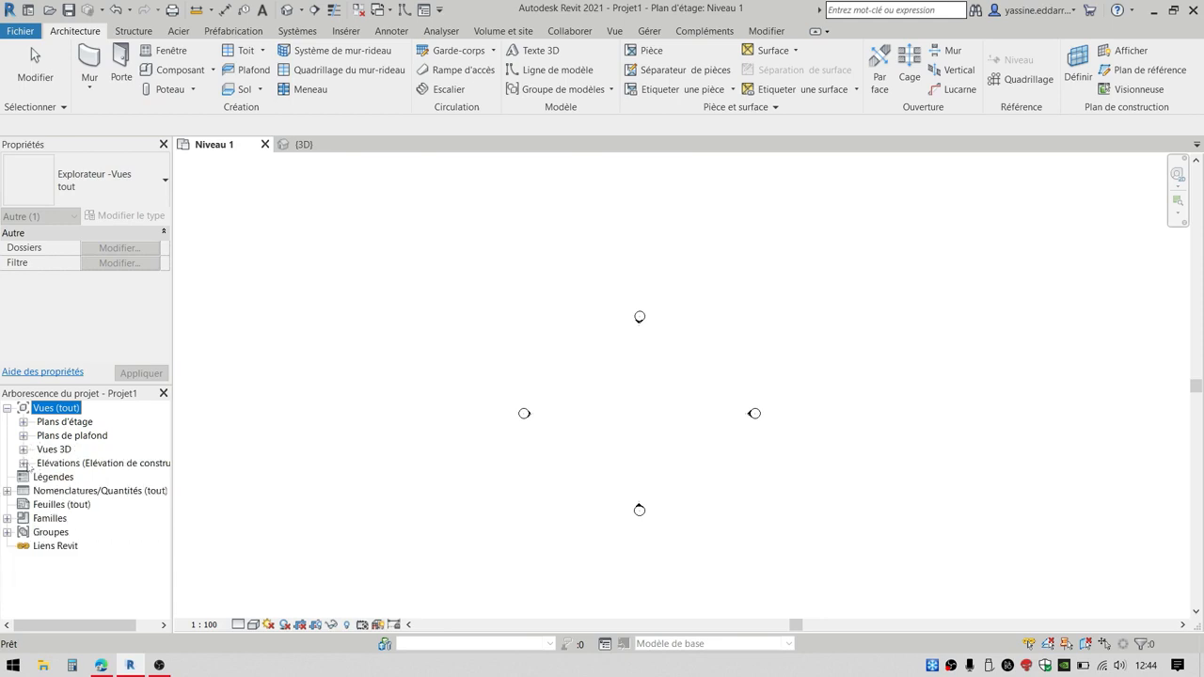